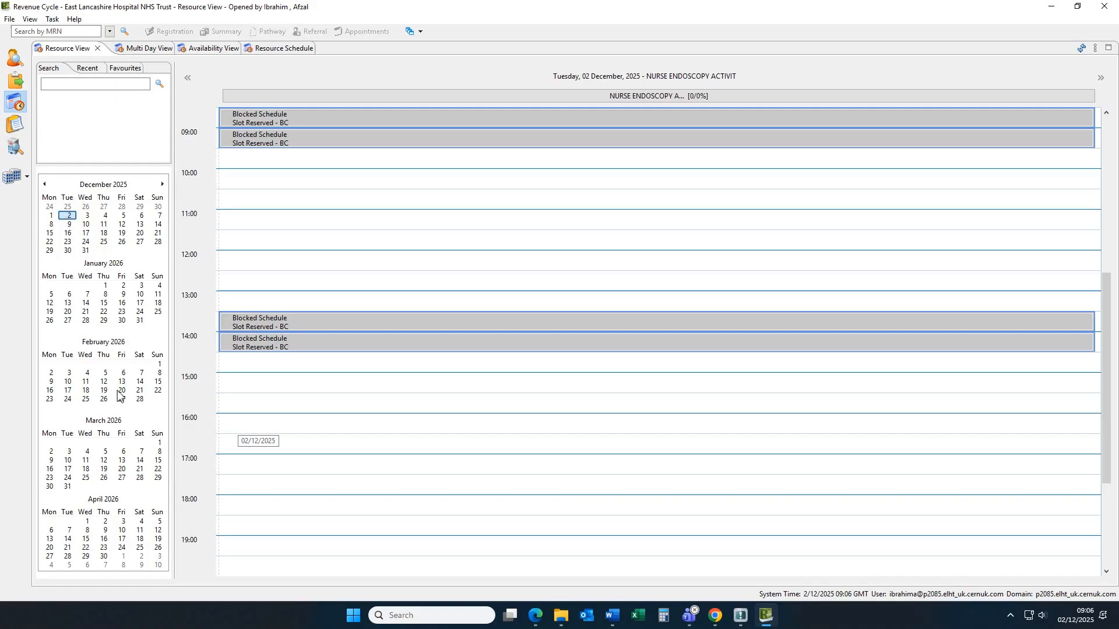
- Add a single block occurrence at 16:00 on 02/12/2025 in the nurse endoscopy schedule with the reason Slot Reserved - BC
left_click(238, 425)
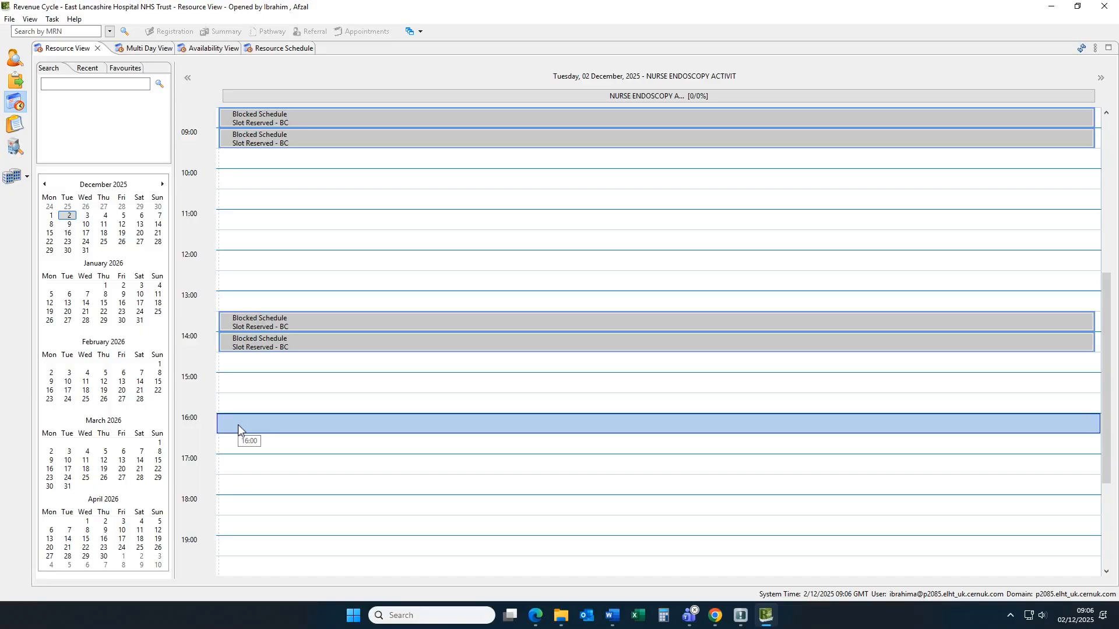
right_click(238, 425)
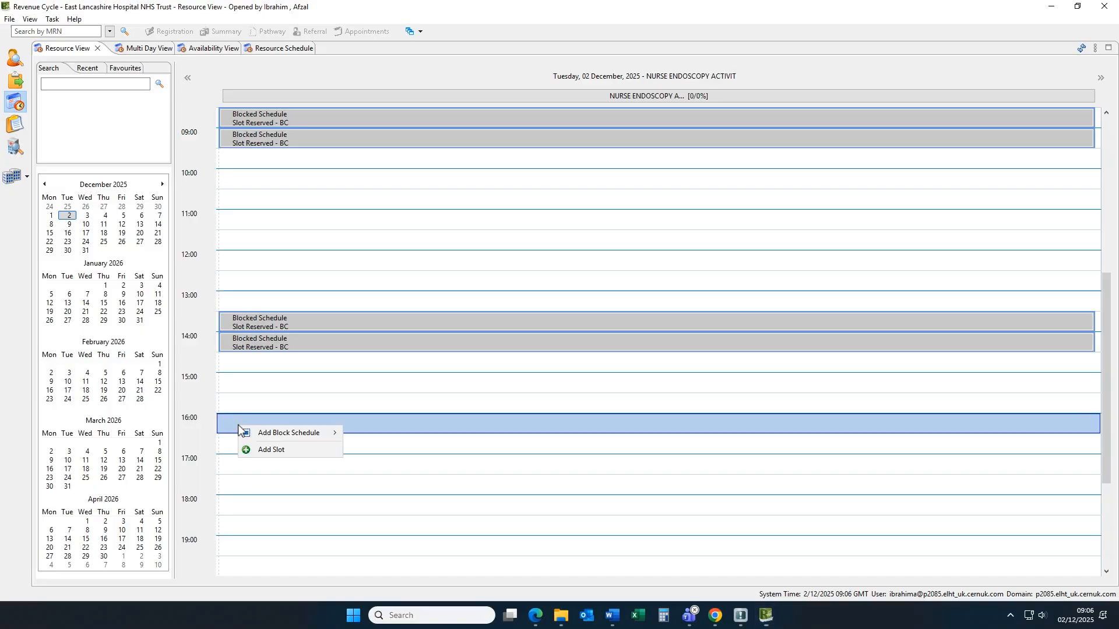
key("Down")
key("Right")
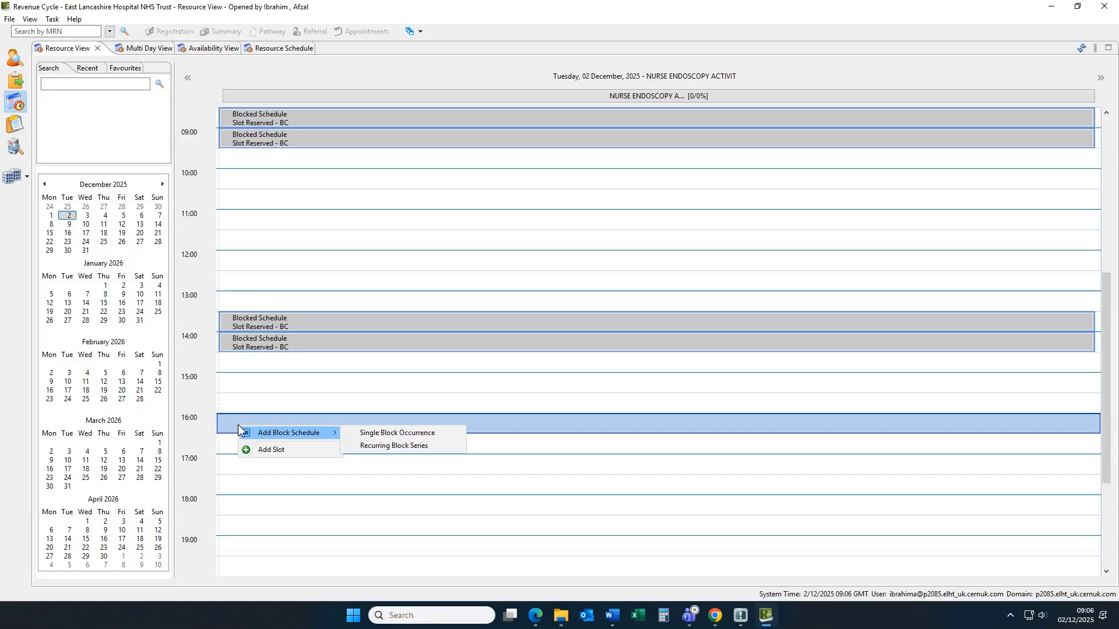
key("Return")
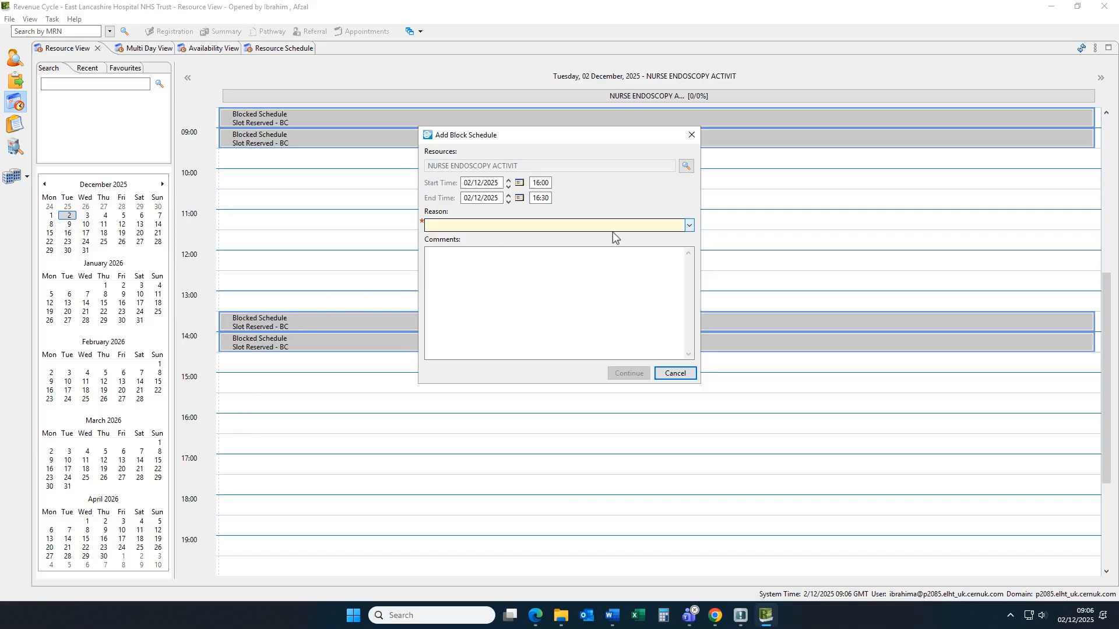
left_click(690, 226)
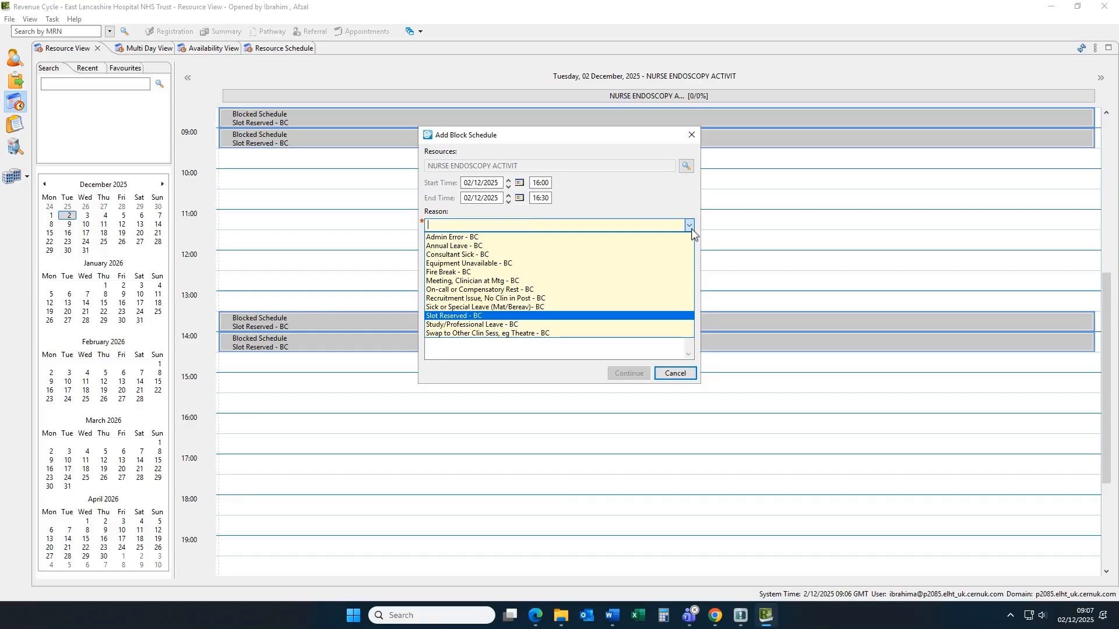
left_click(589, 316)
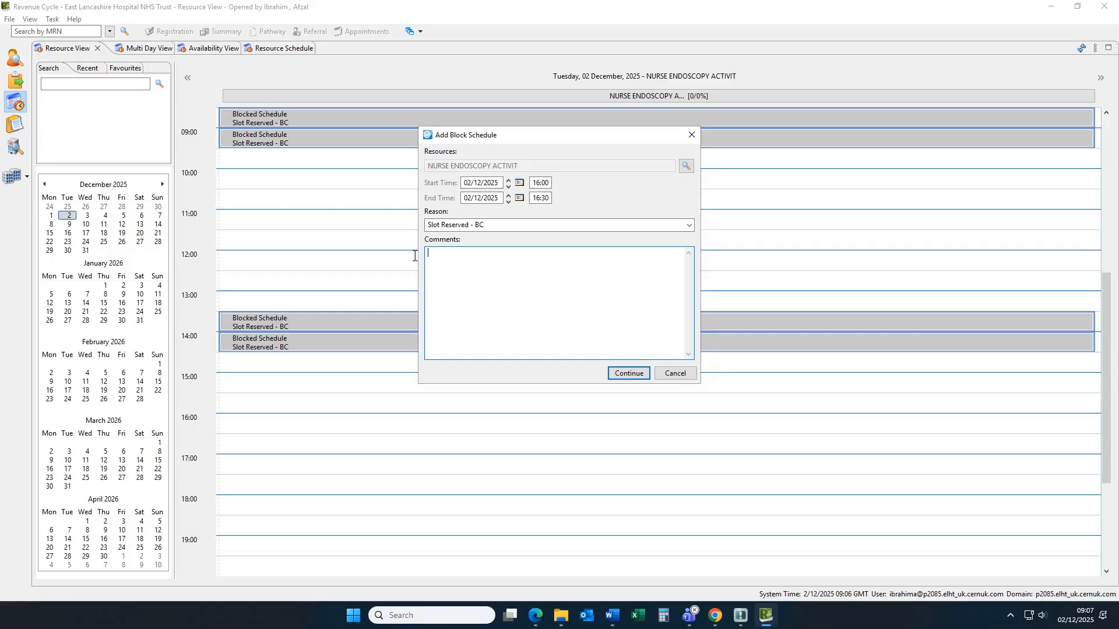
- Enter the comment "Will be added to Endoscopy list." for the block and save it
type("Wi")
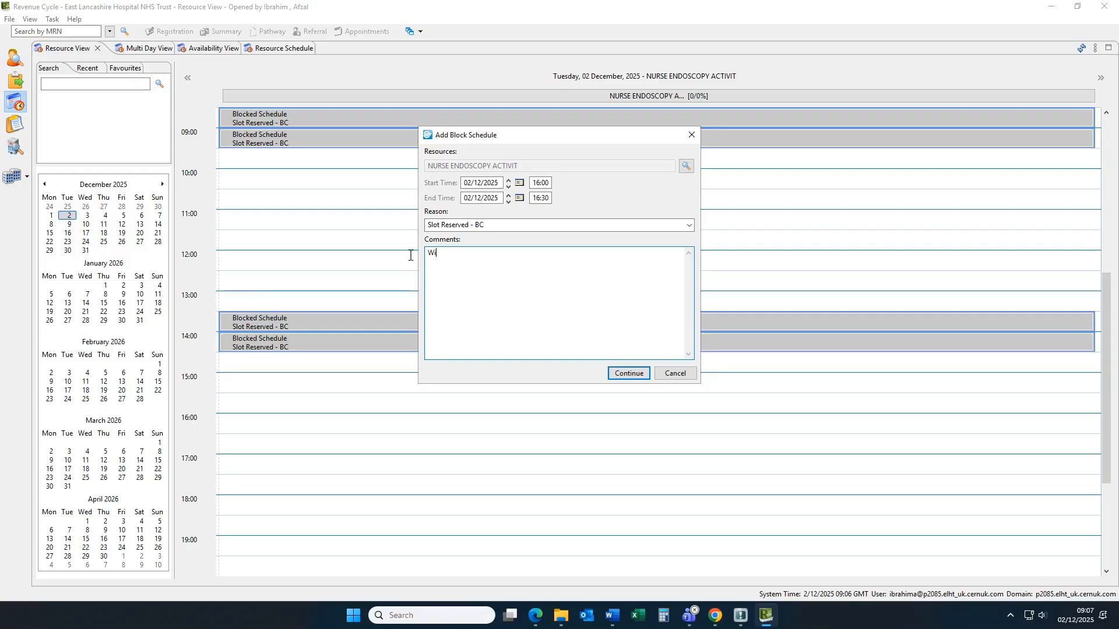
type("ll be added to Endoscopy list.")
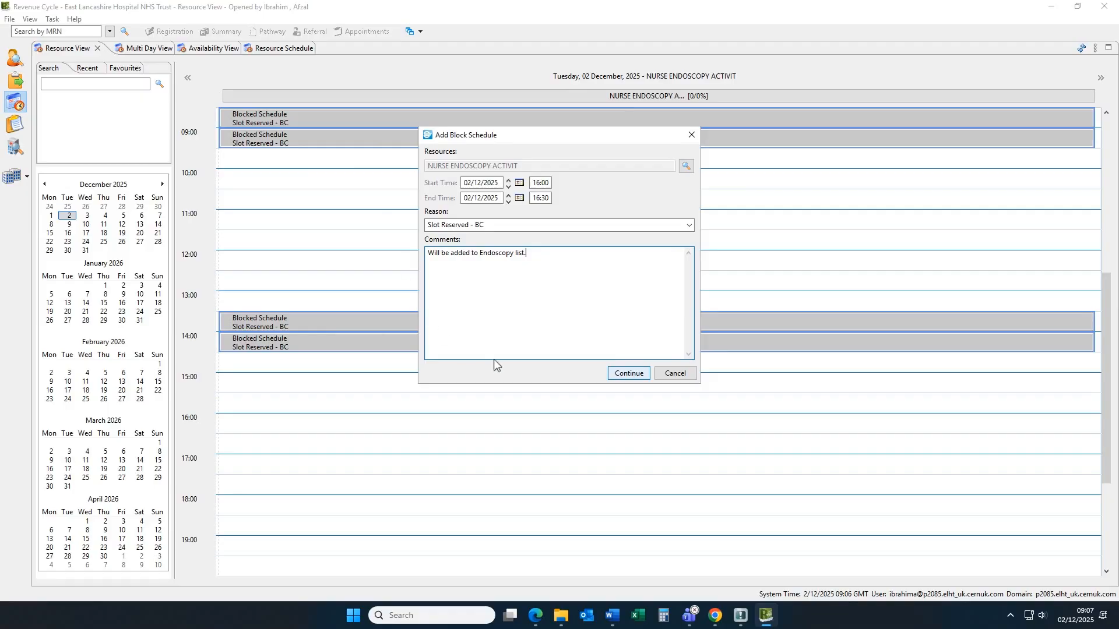
left_click(619, 377)
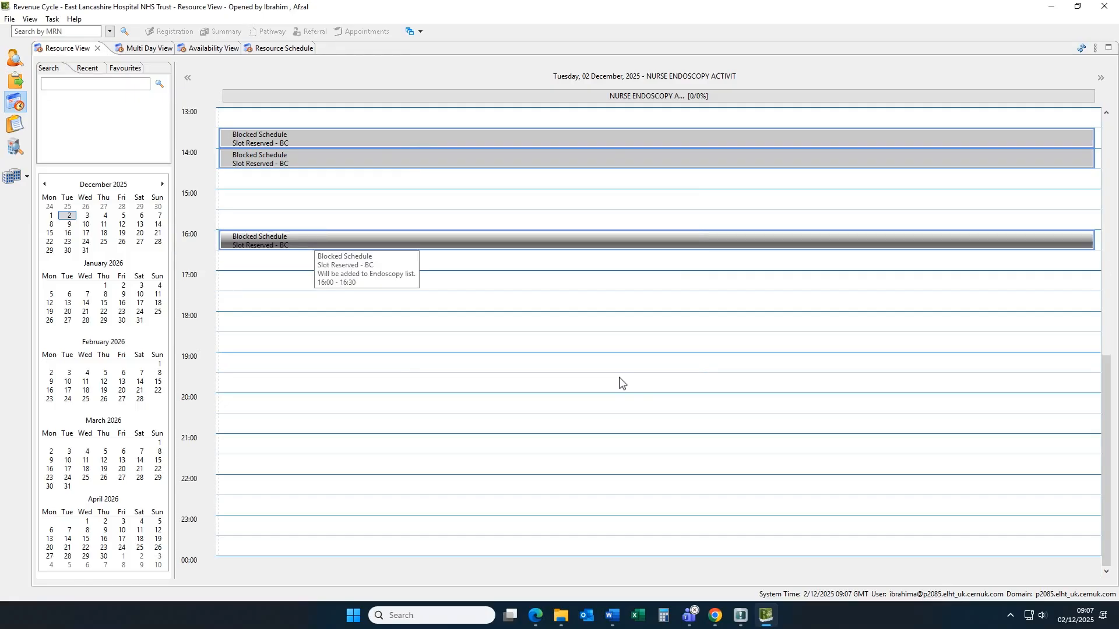
- Display the block history of the 16:00 blocked slot
left_click(320, 241)
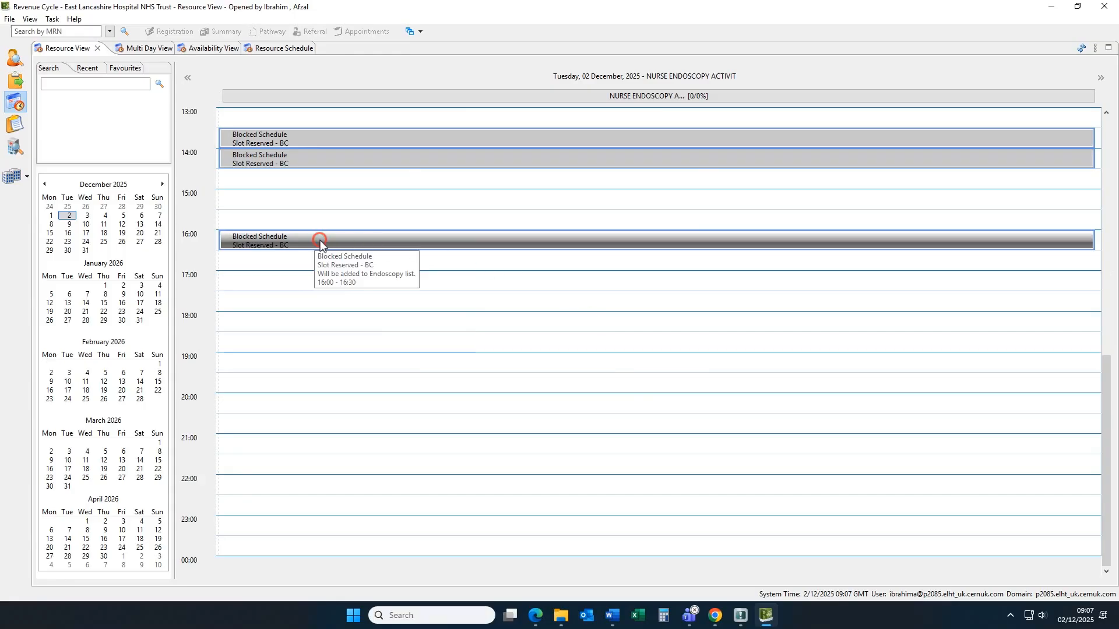
right_click(320, 241)
key("Down")
key("Down")
key("Down")
key("Down")
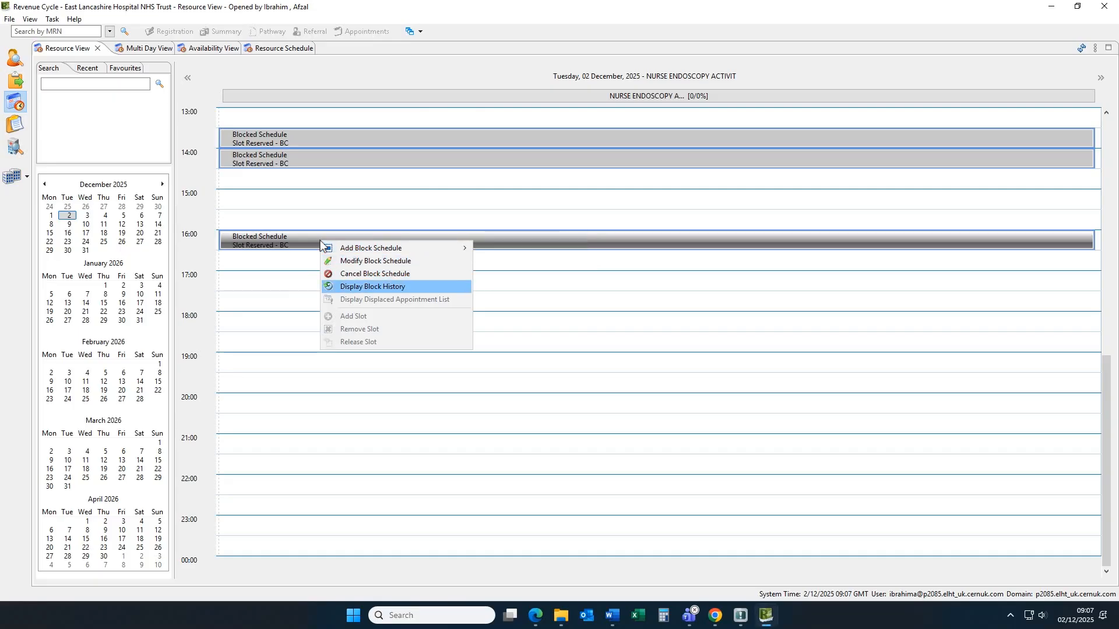
key("Return")
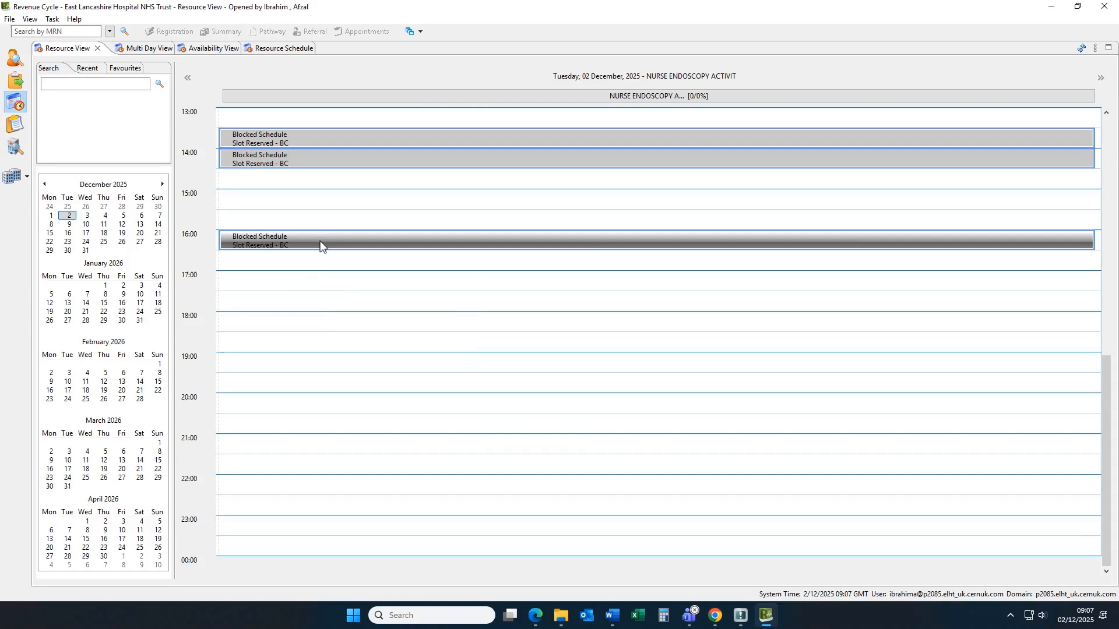
left_click(320, 243)
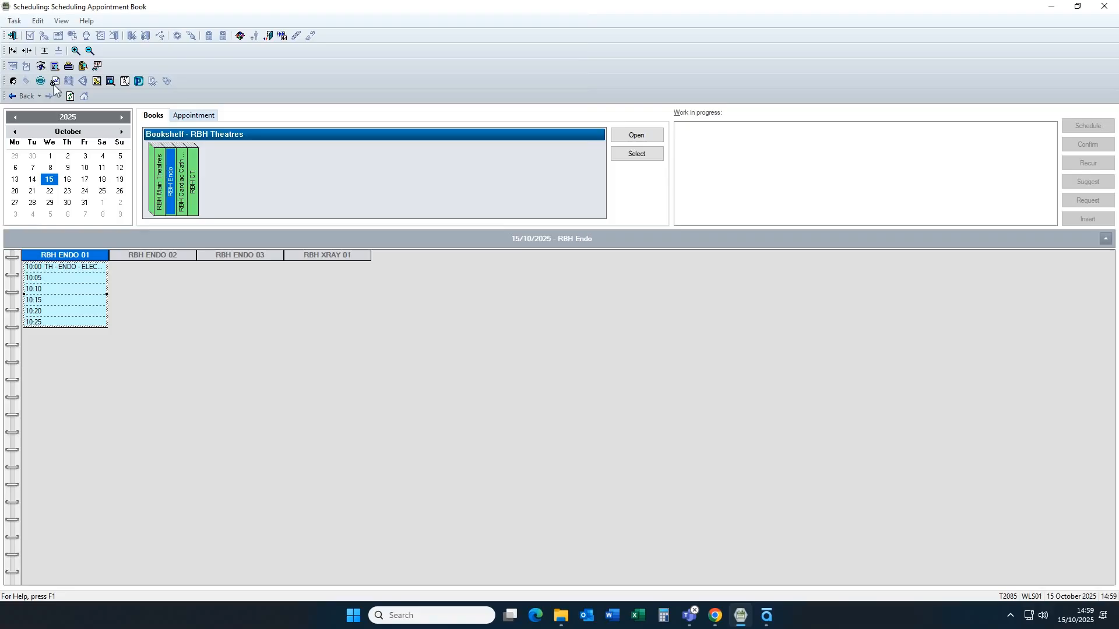
- Start an Endoscopy Surgery appointment in the Scheduling Appointment Book with RBH Endo as its location
left_click(203, 116)
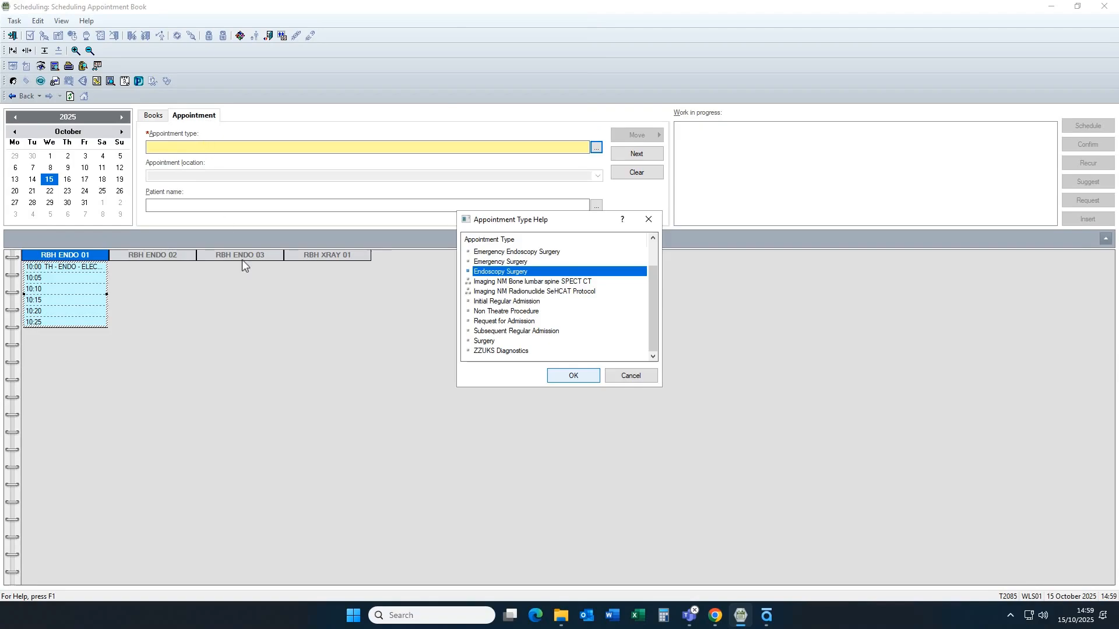
left_click(566, 373)
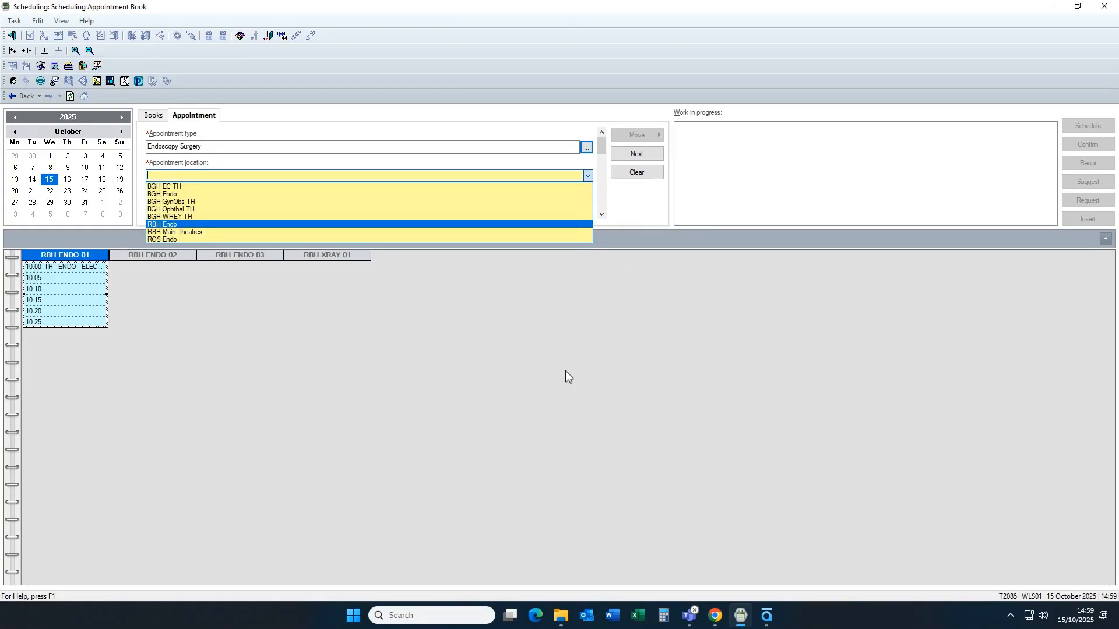
left_click(551, 221)
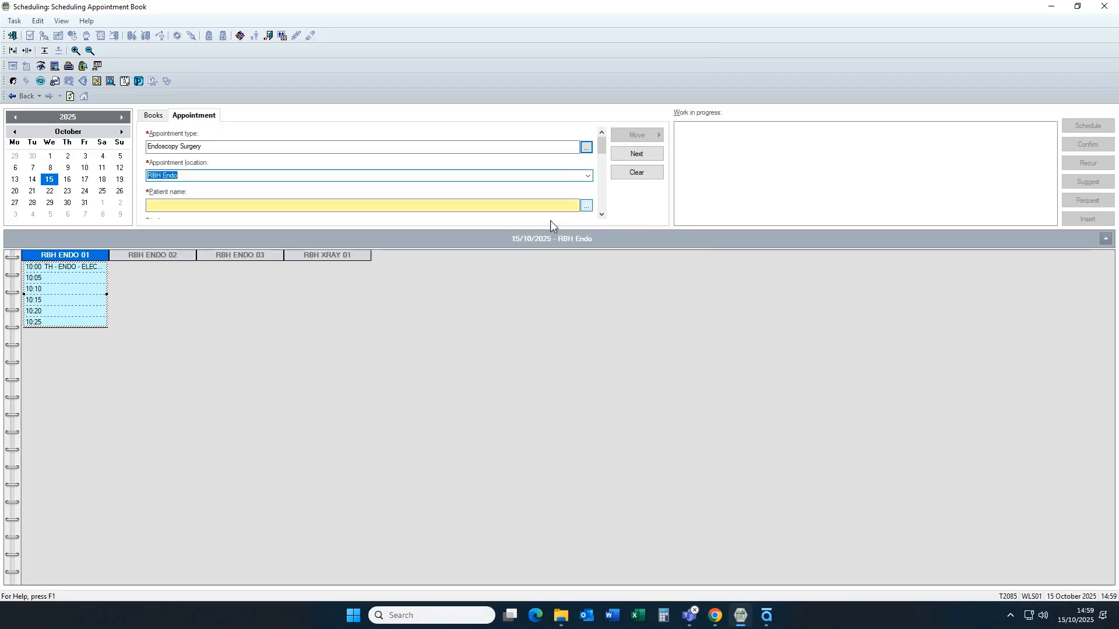
- Search for the appointment's patient by medical record number
left_click(586, 206)
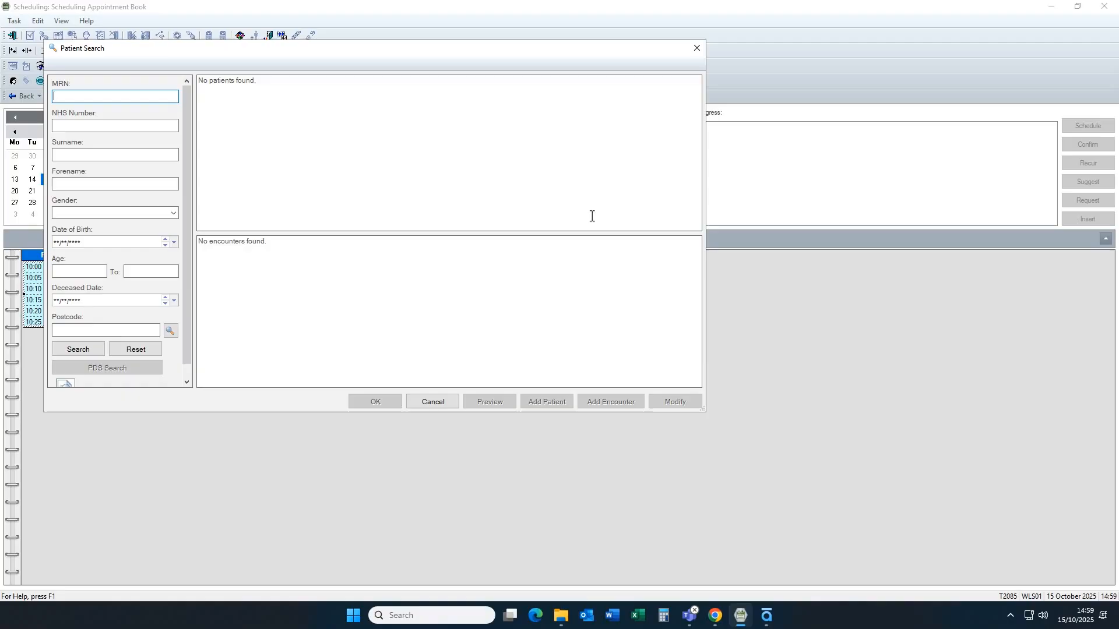
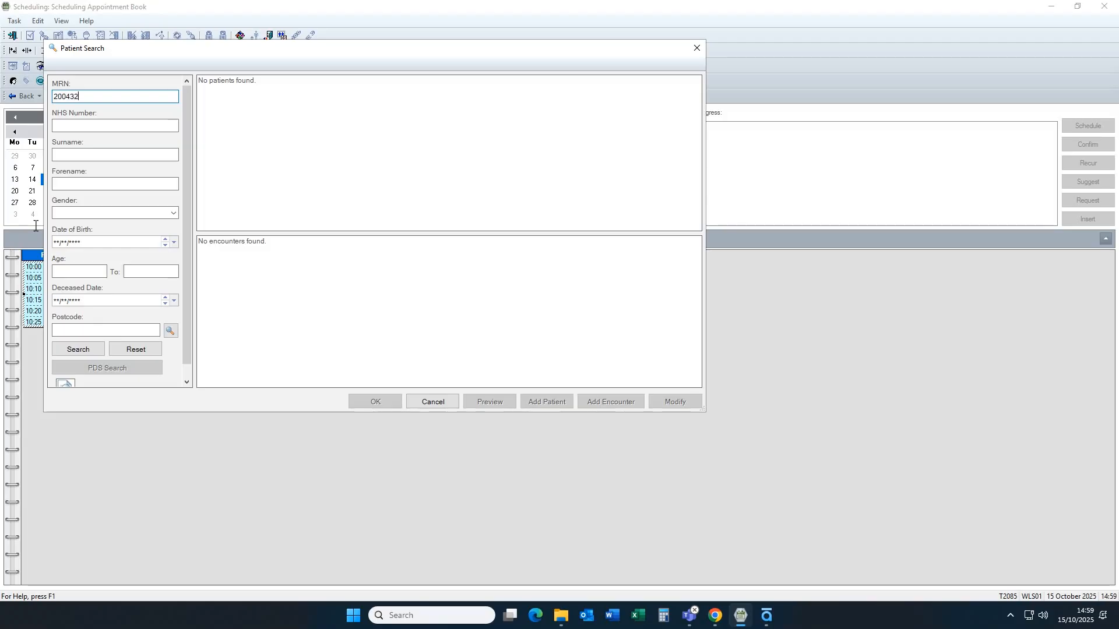
key("Return")
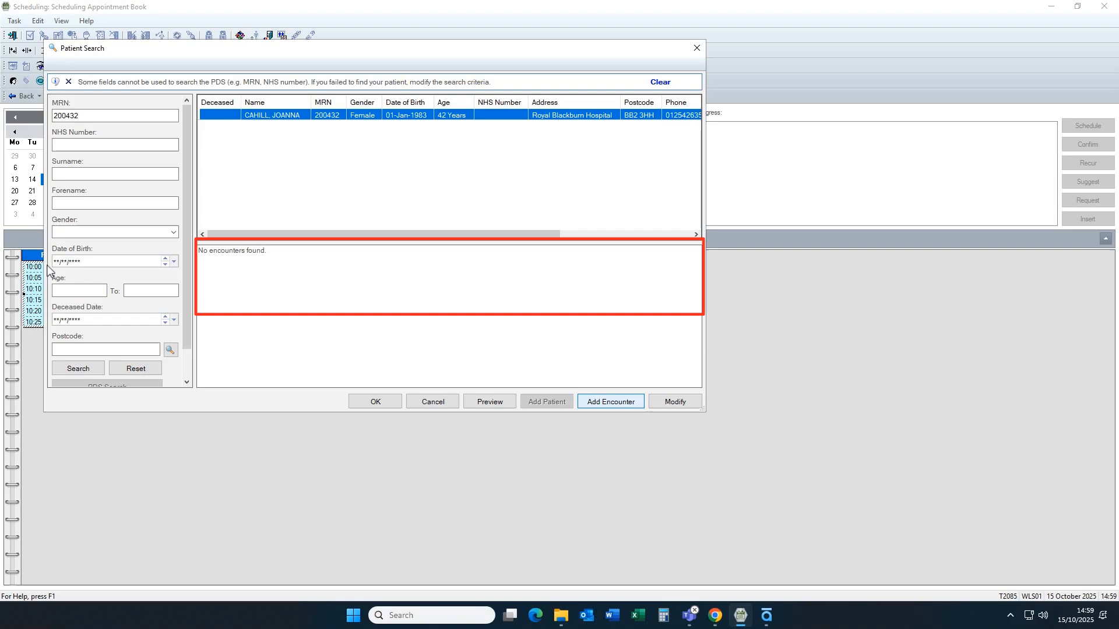
- Add an encounter for the found patient at Royal Blackburn Teaching Hospital and mark it as a waiting list encounter
left_click(606, 402)
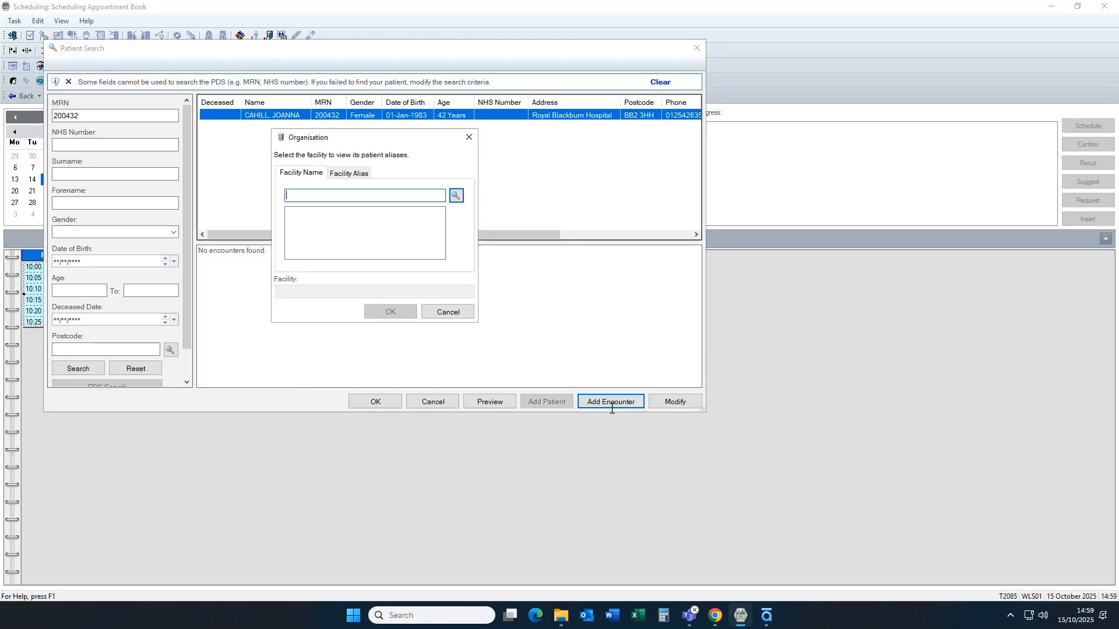
type("royal")
key("Return")
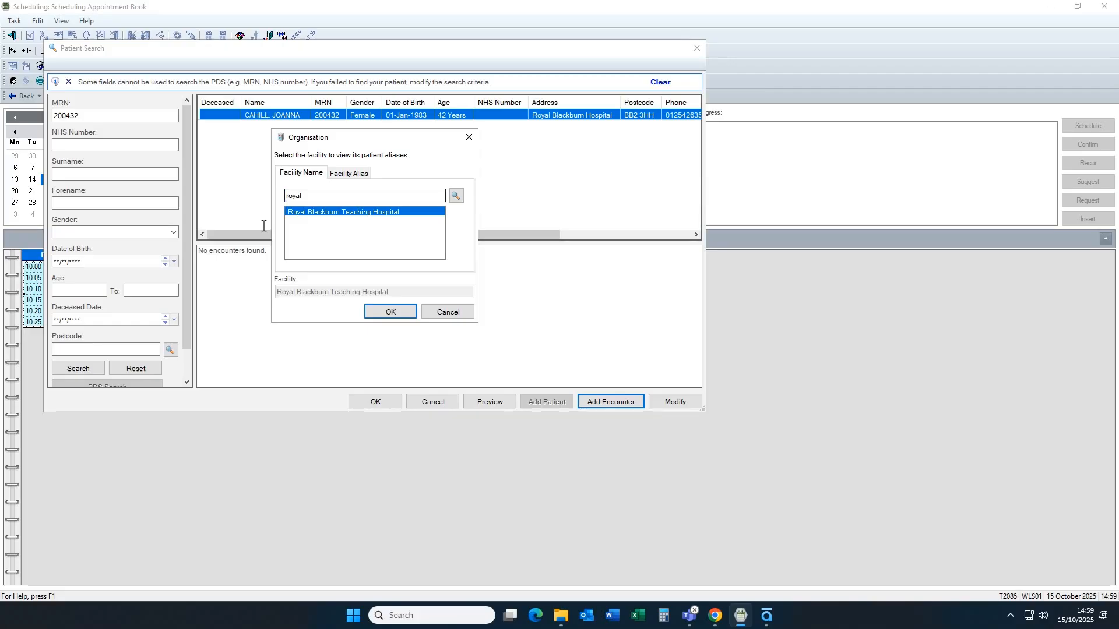
key("Return")
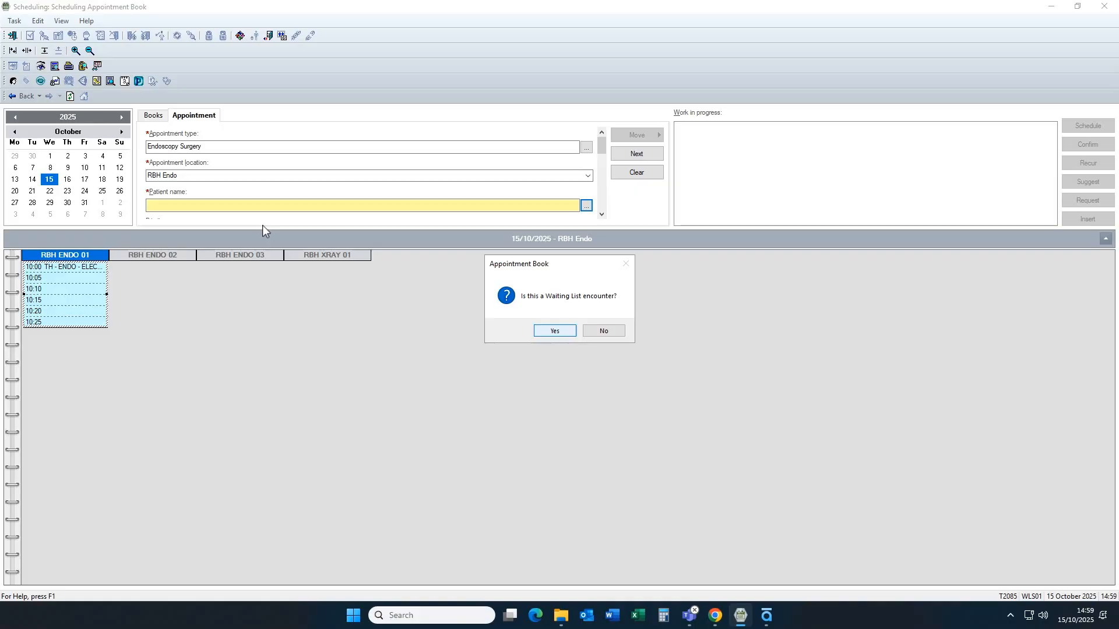
left_click(553, 333)
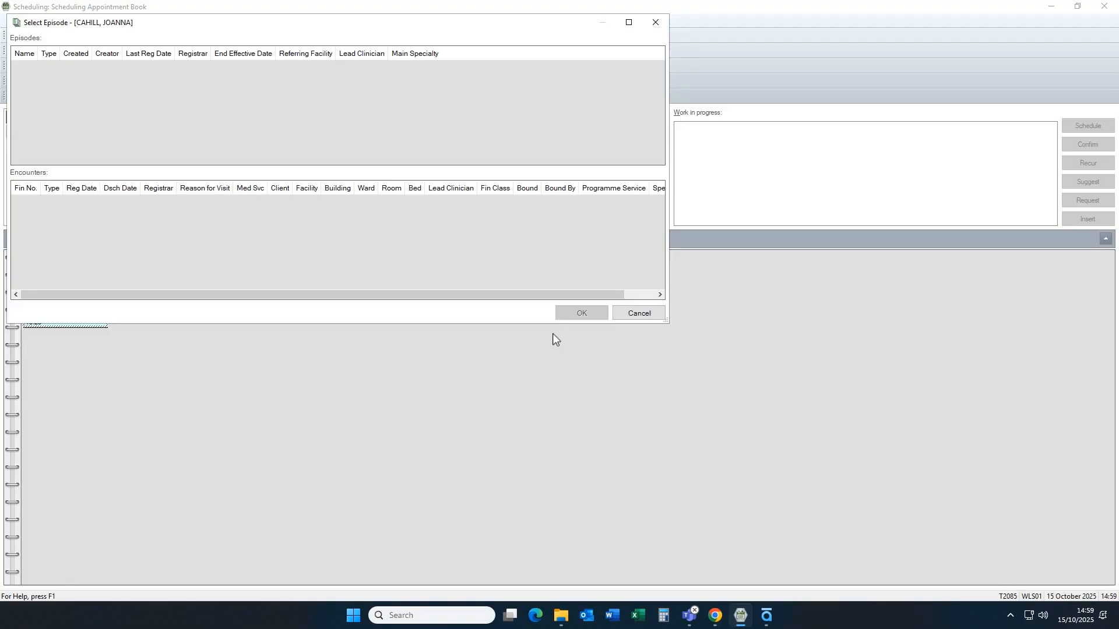
- Add a new 18 Week Wait Pathway episode for the patient and select it for the encounter
left_click(243, 101)
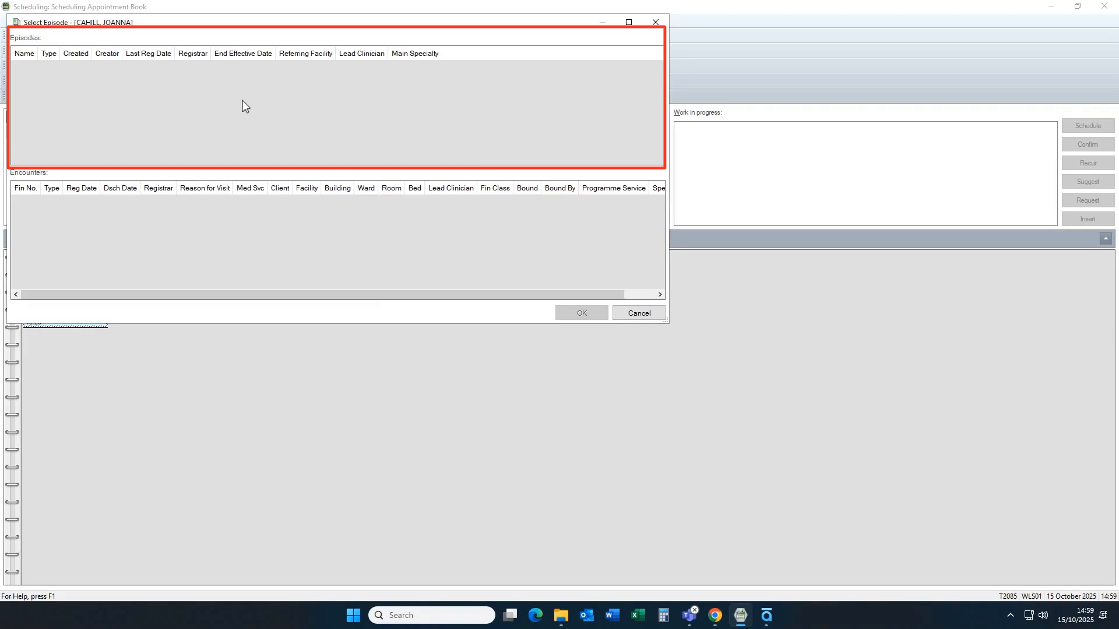
right_click(242, 101)
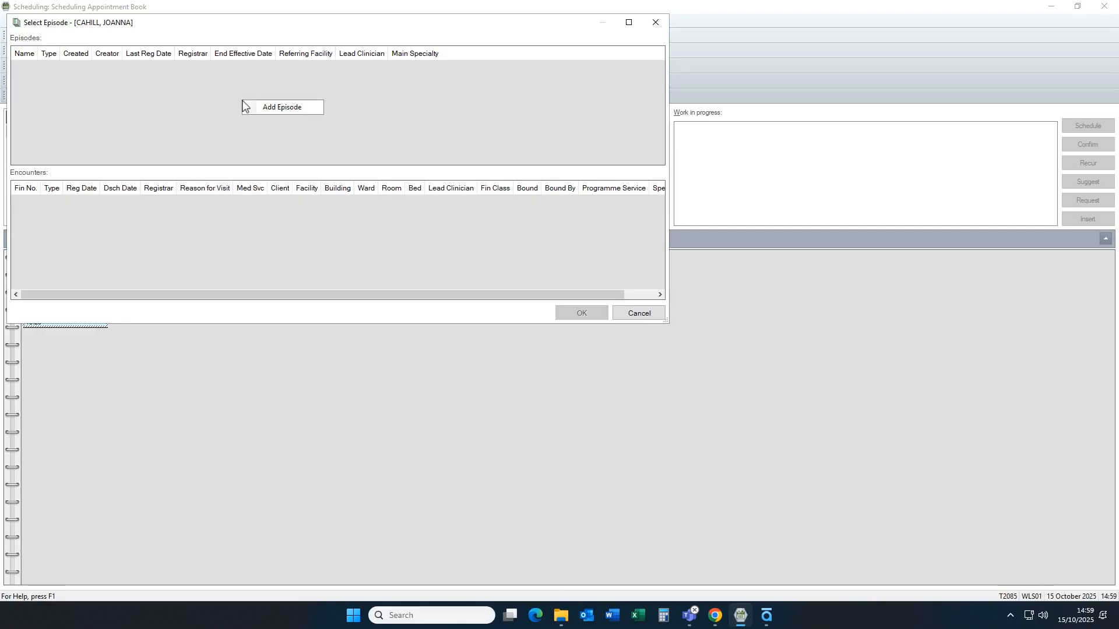
left_click(243, 102)
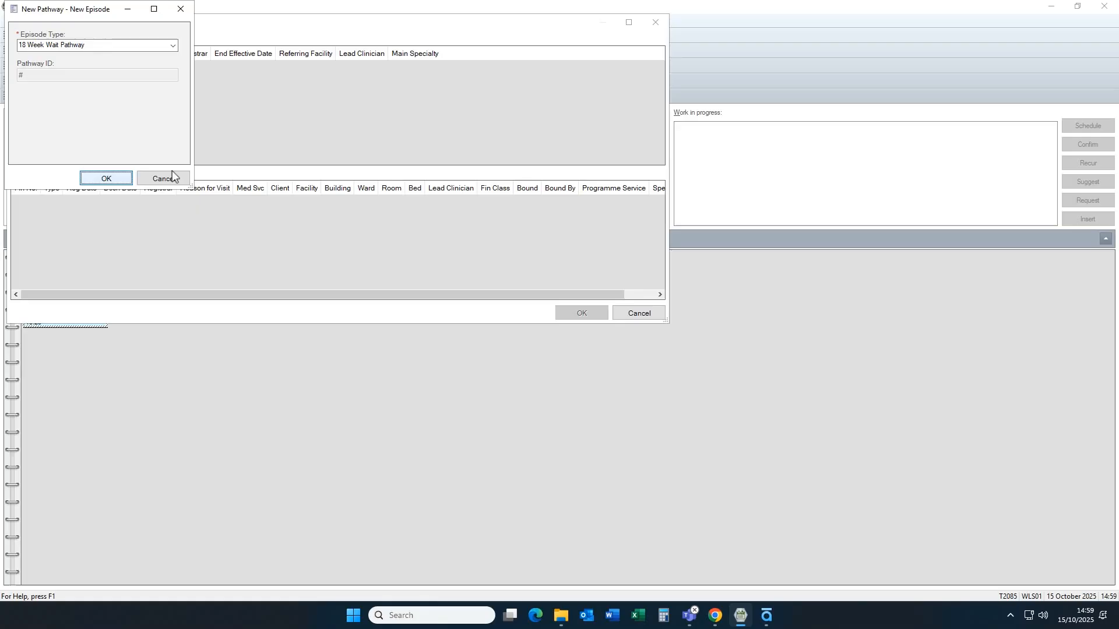
left_click(124, 177)
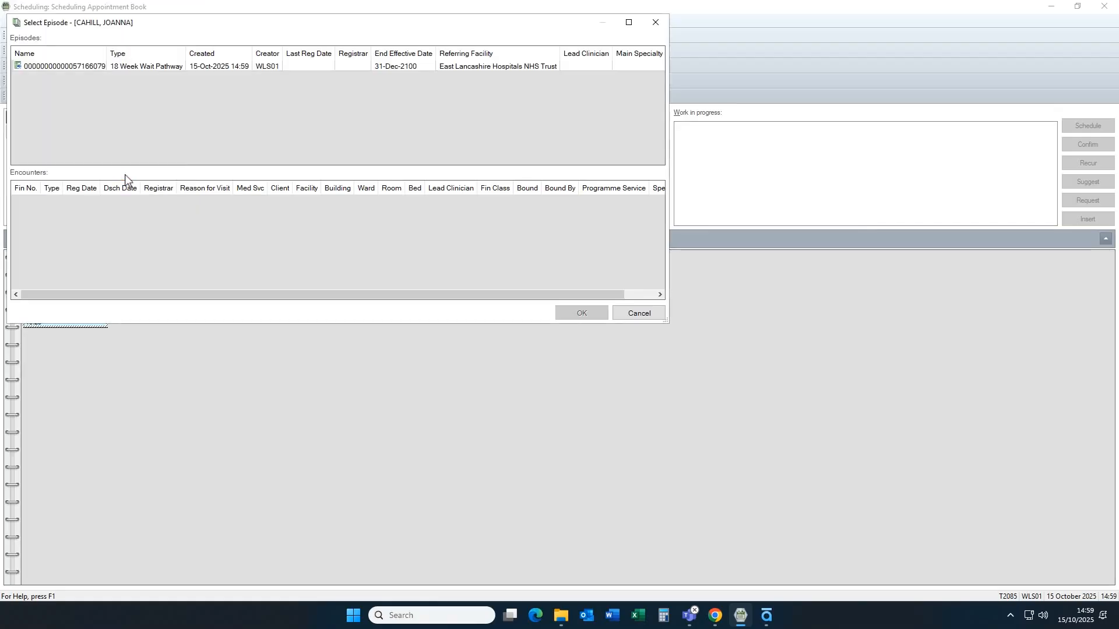
left_click(137, 68)
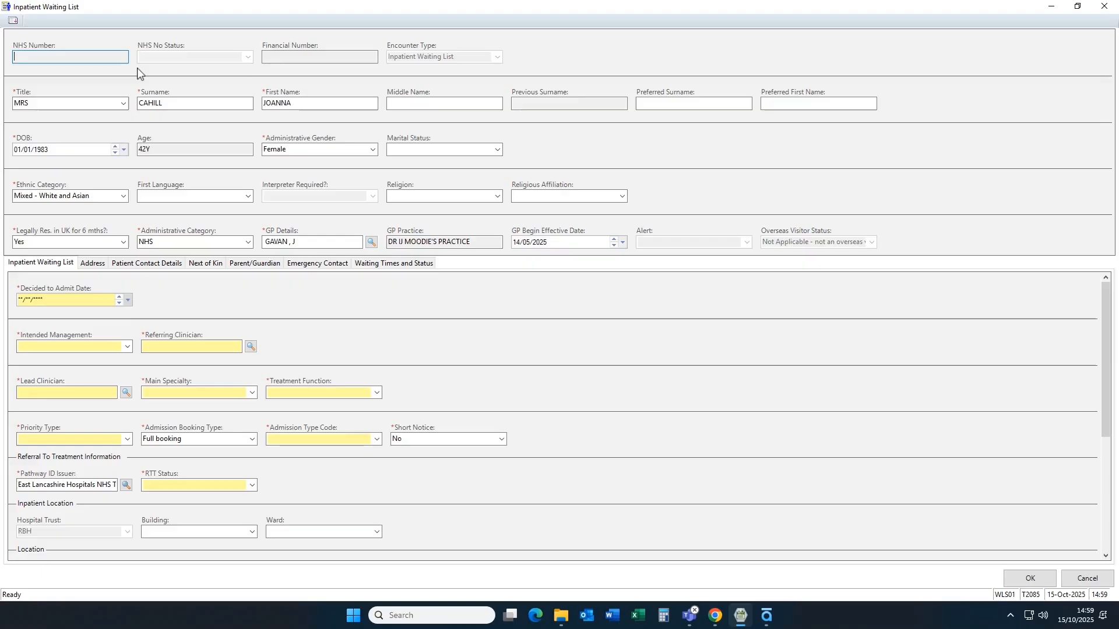
- Complete the waiting list details: decided to admit 01/10/2025, No Overnight Stay Required, both clinicians, Gastroenterology, Routine, Booked and RTT status 10 First Activity
left_click(128, 301)
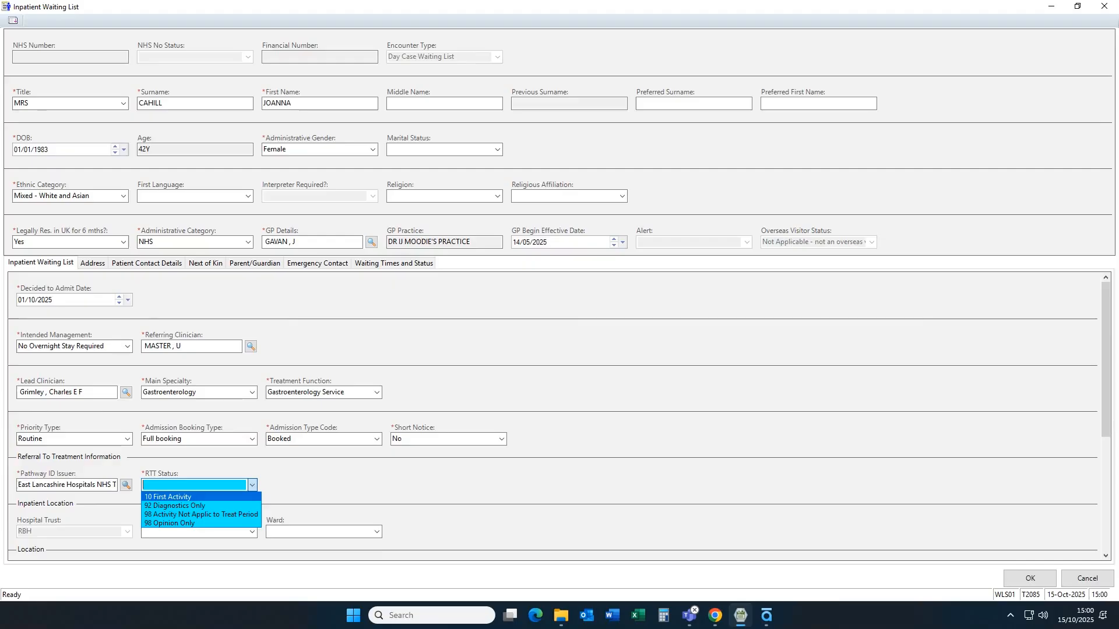
key("Return")
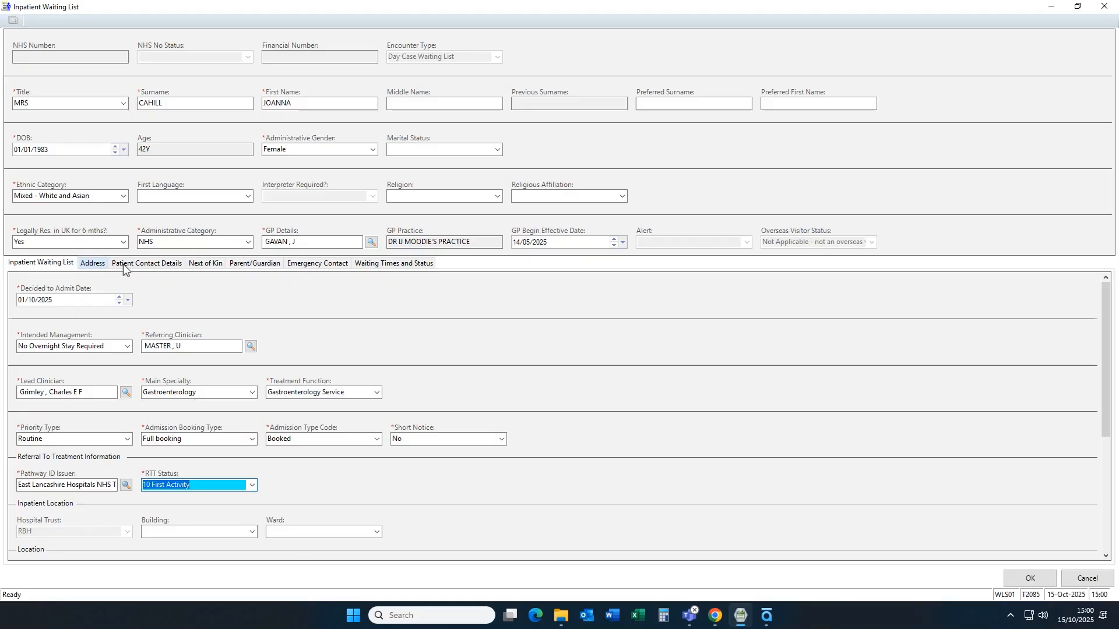
- Review the patient's address and contact details and save the waiting list encounter
left_click(94, 264)
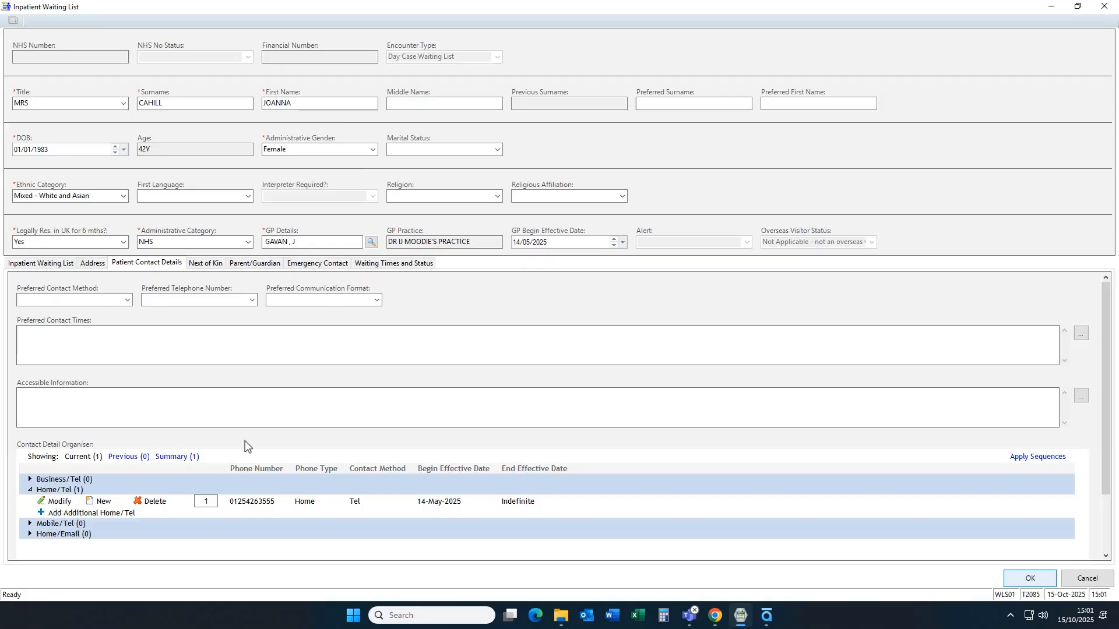
left_click(1020, 580)
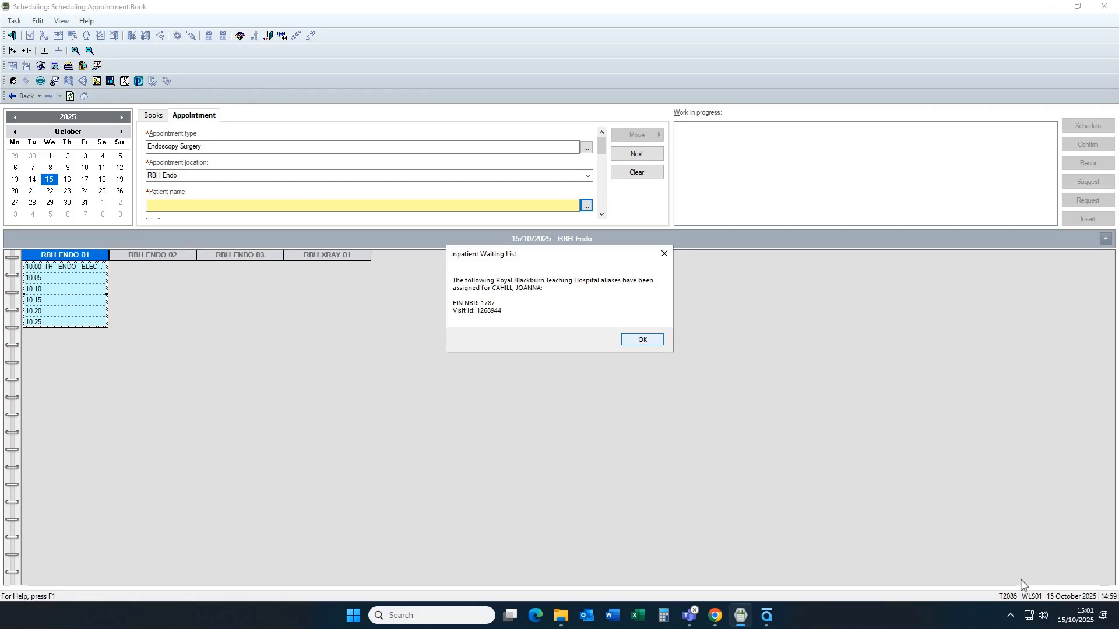
left_click(654, 341)
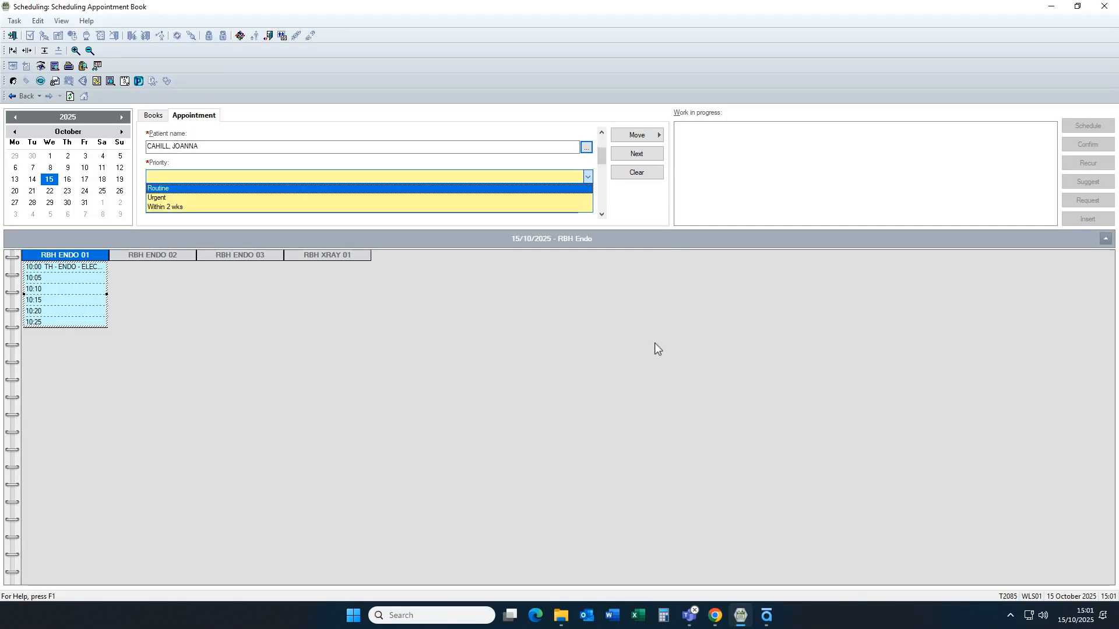
- Complete the appointment details: Routine priority, the consultant surgeon and N/A as the IP Preparations Text, leaving the comments blank
left_click(580, 188)
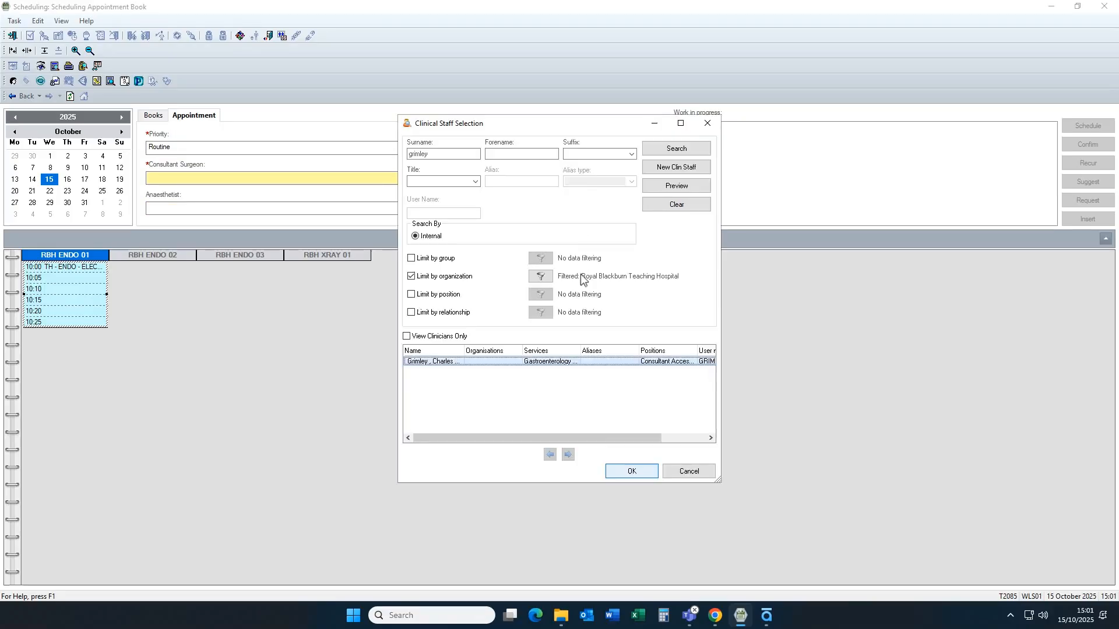
left_click(622, 471)
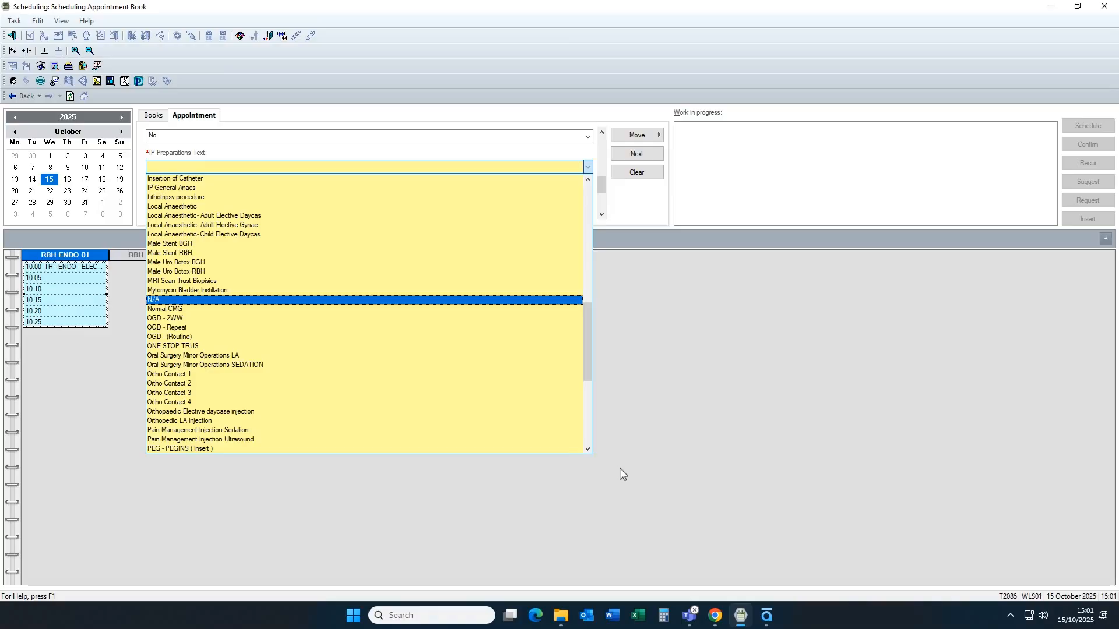
left_click(505, 301)
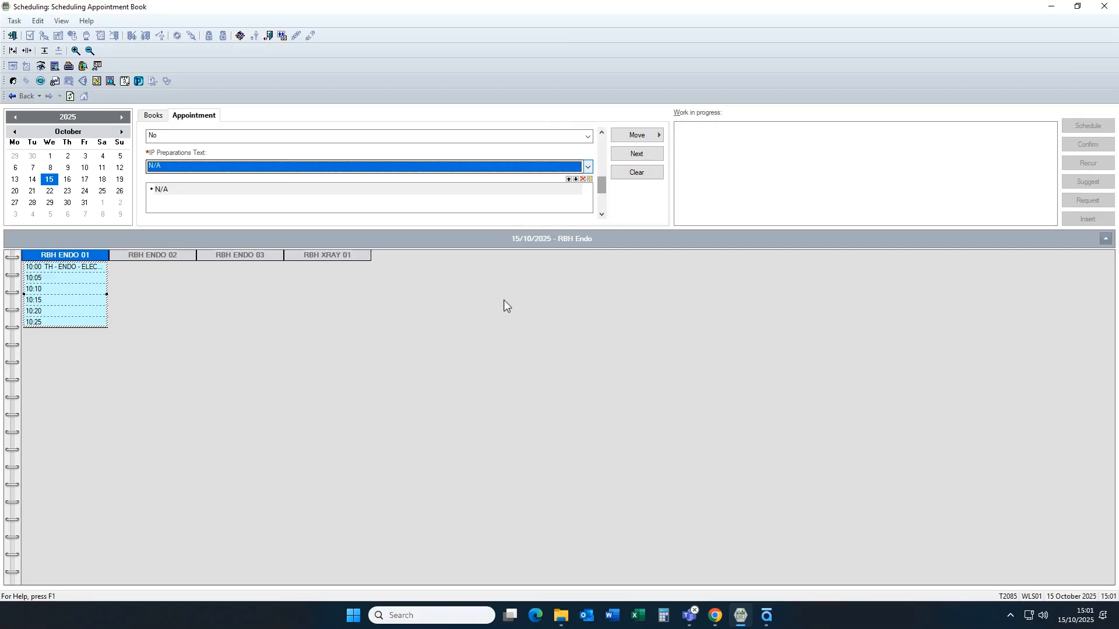
left_click_drag(599, 188, 600, 212)
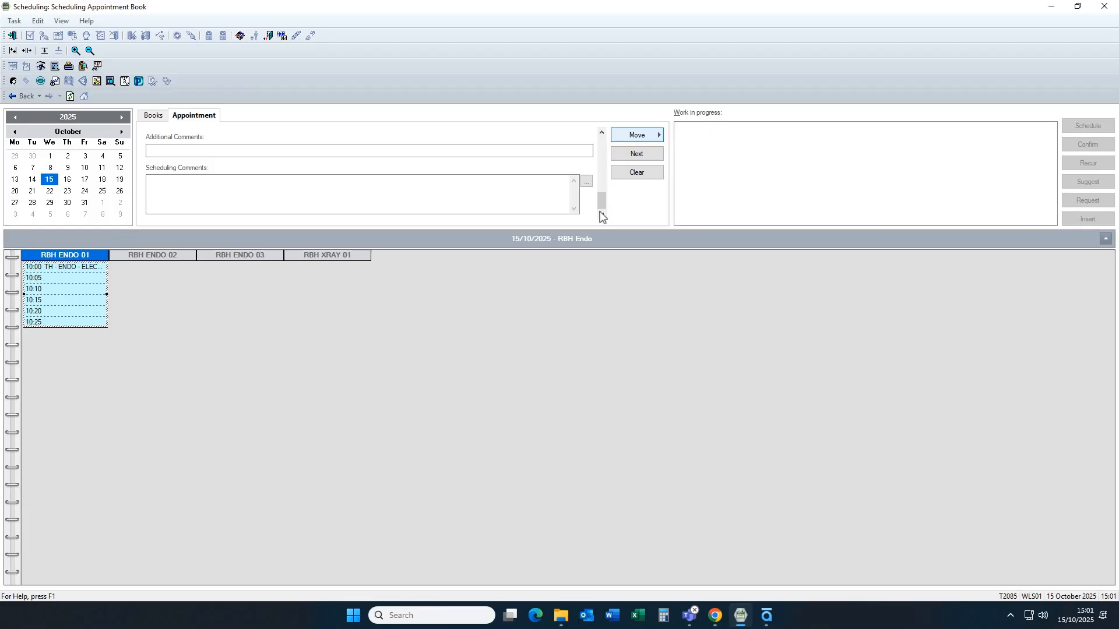
- Move the appointment to work in progress with a Gastroscopy (ENDO) (S) order, completing its mandatory details with No for overnight stay and Treatment Deferred
left_click(642, 135)
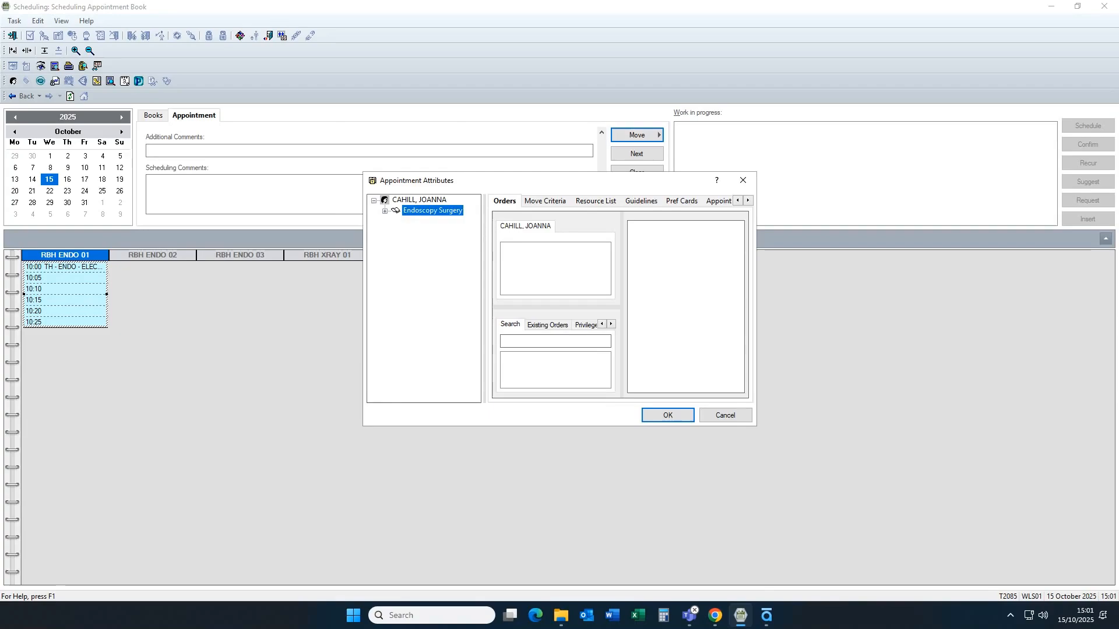
left_click(555, 342)
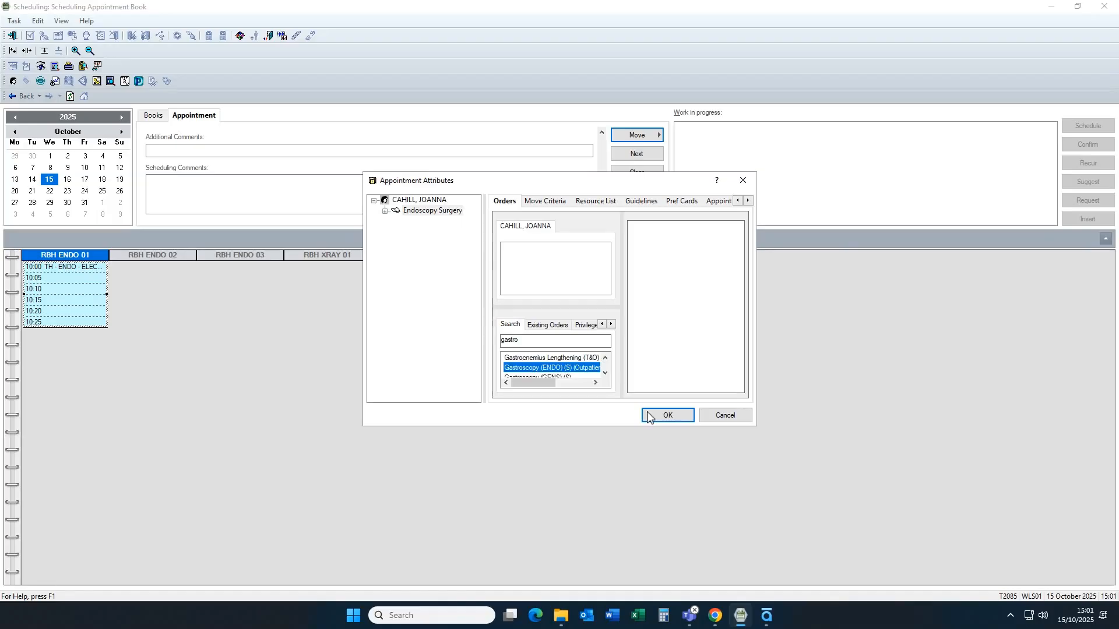
left_click(550, 369)
double_click(550, 369)
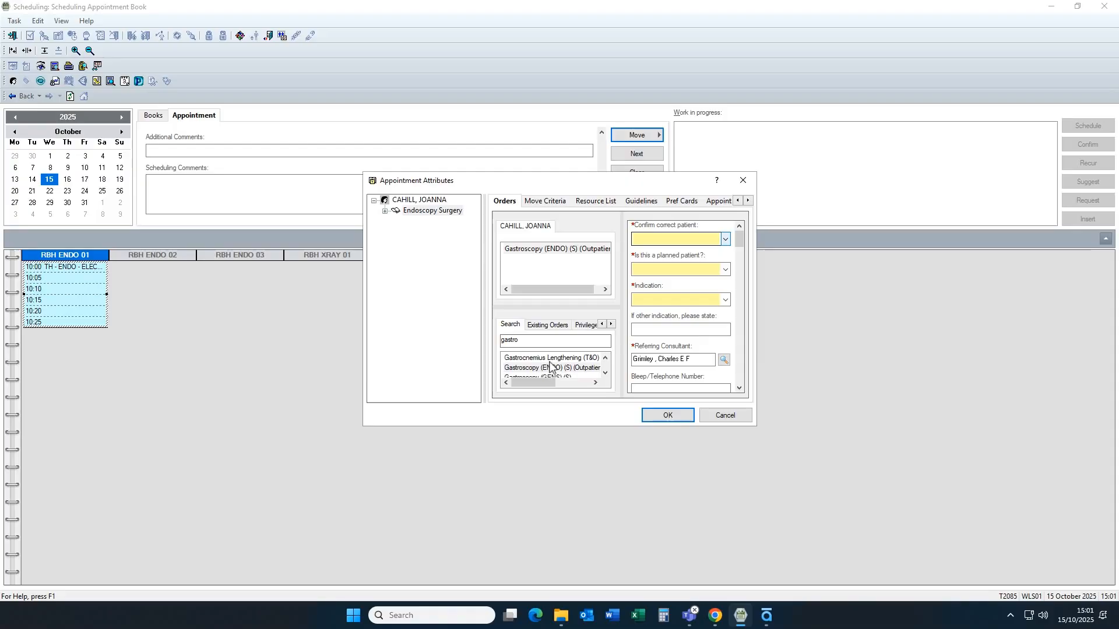
left_click(725, 240)
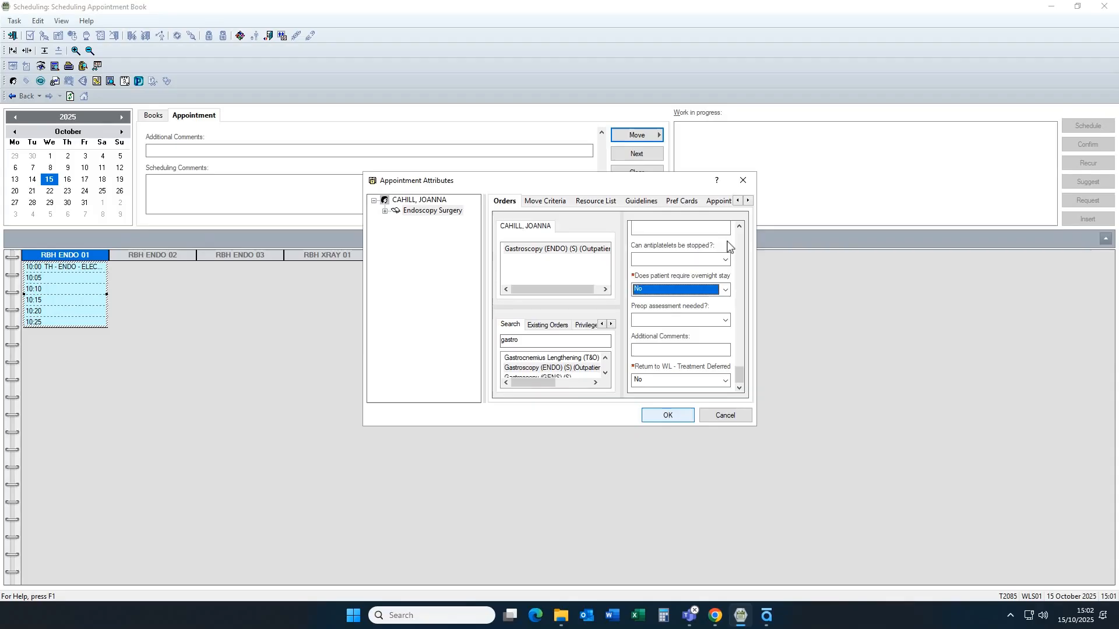
left_click(678, 416)
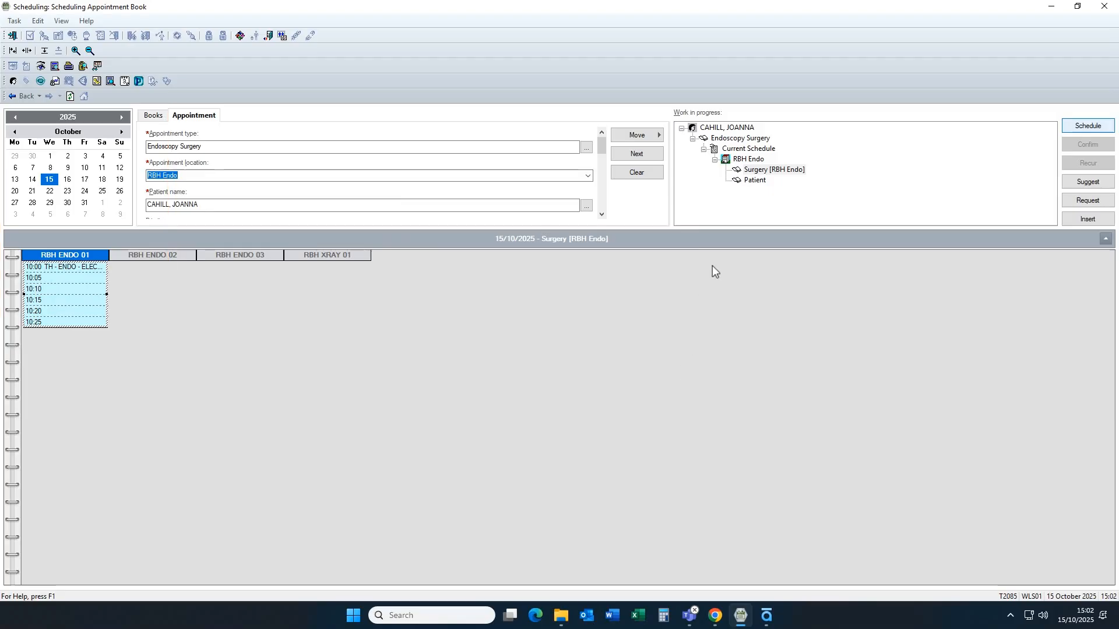
- Schedule the Endoscopy Surgery appointment in RBH ENDO 01 at 10:00 for 22 minutes in the TH - ENDO - ELECTIVE - AM slot
left_click(1076, 128)
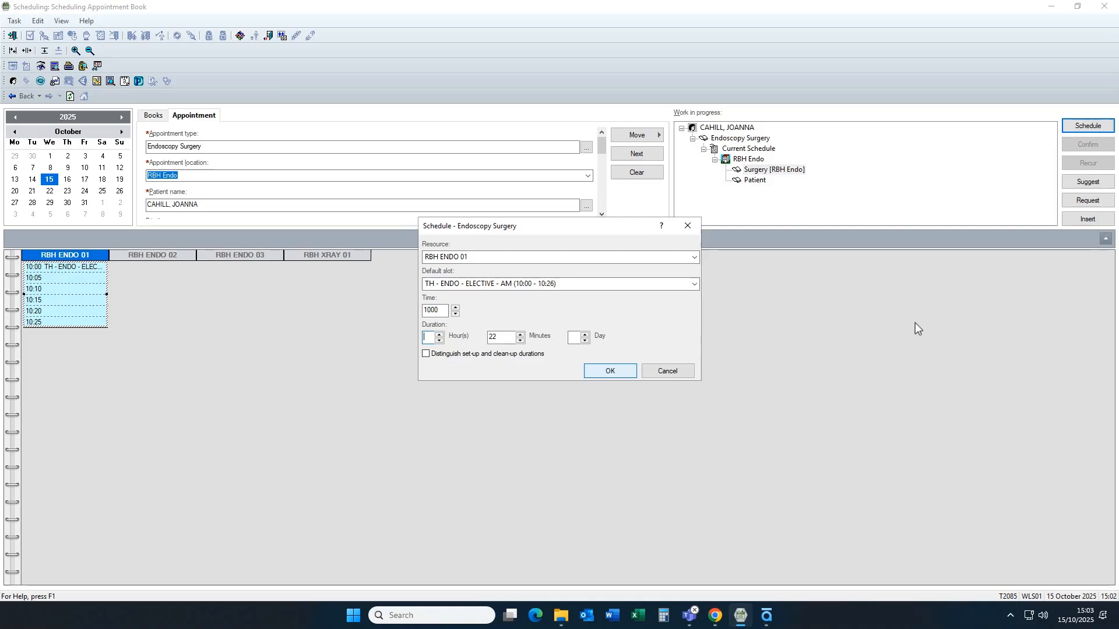
left_click(611, 372)
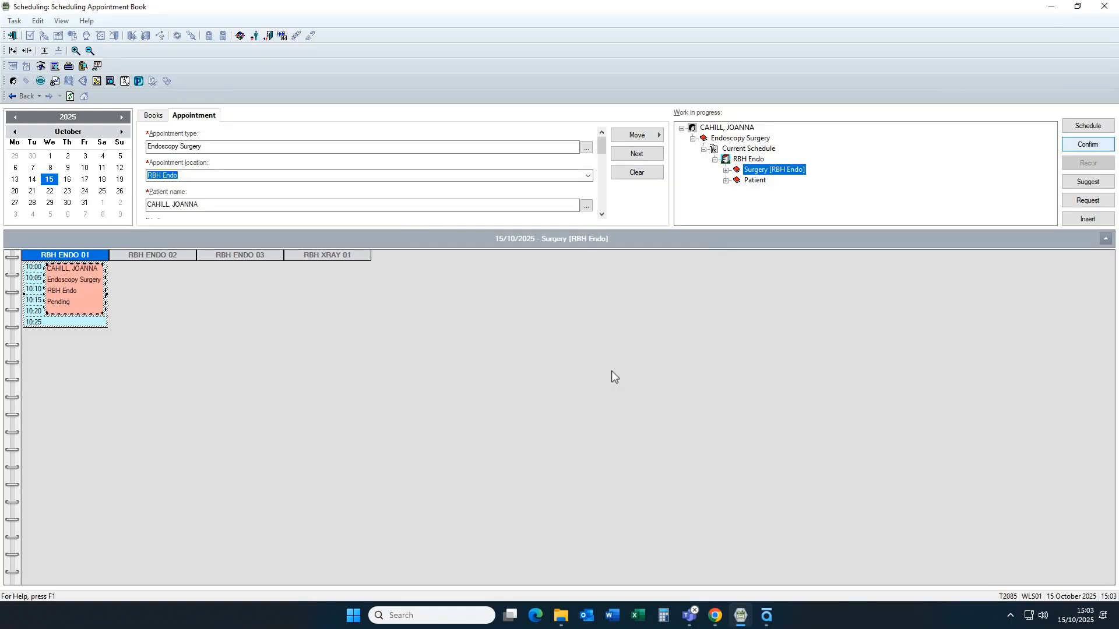
- Start confirming the pending appointment with RBH Endoscopy as the TCI location and the comment "test"
left_click(1086, 147)
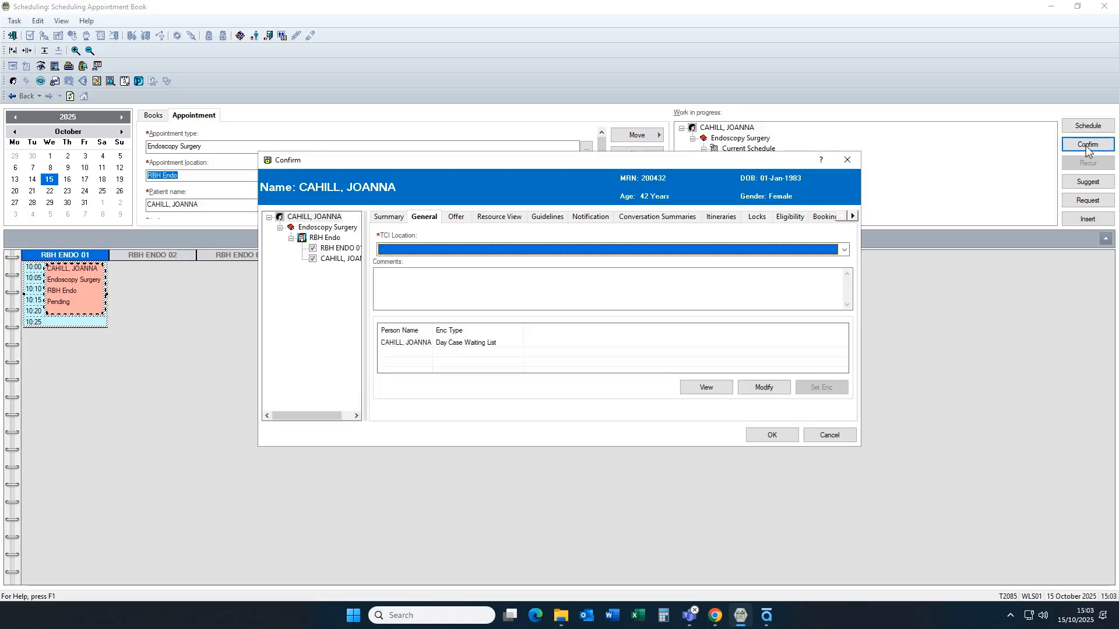
key("alt+Down")
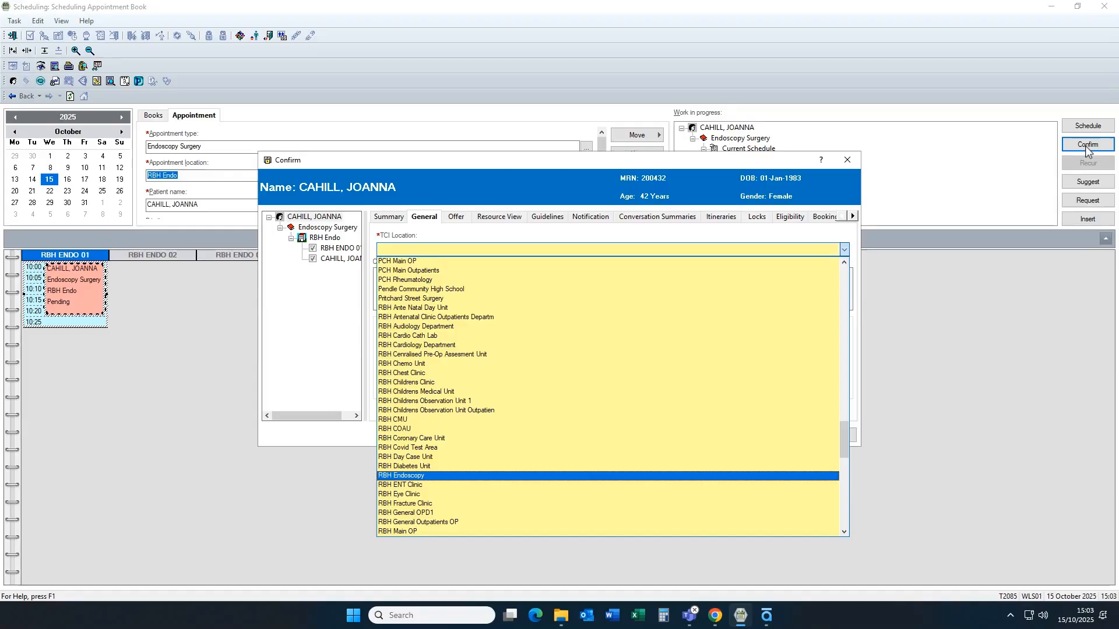
left_click(576, 475)
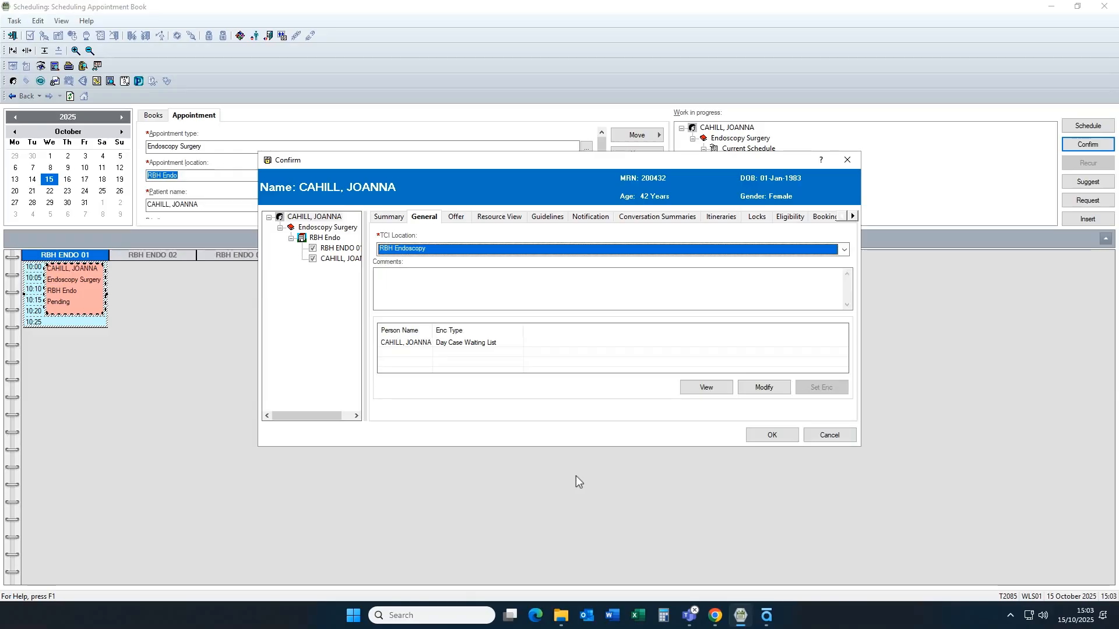
key("Tab")
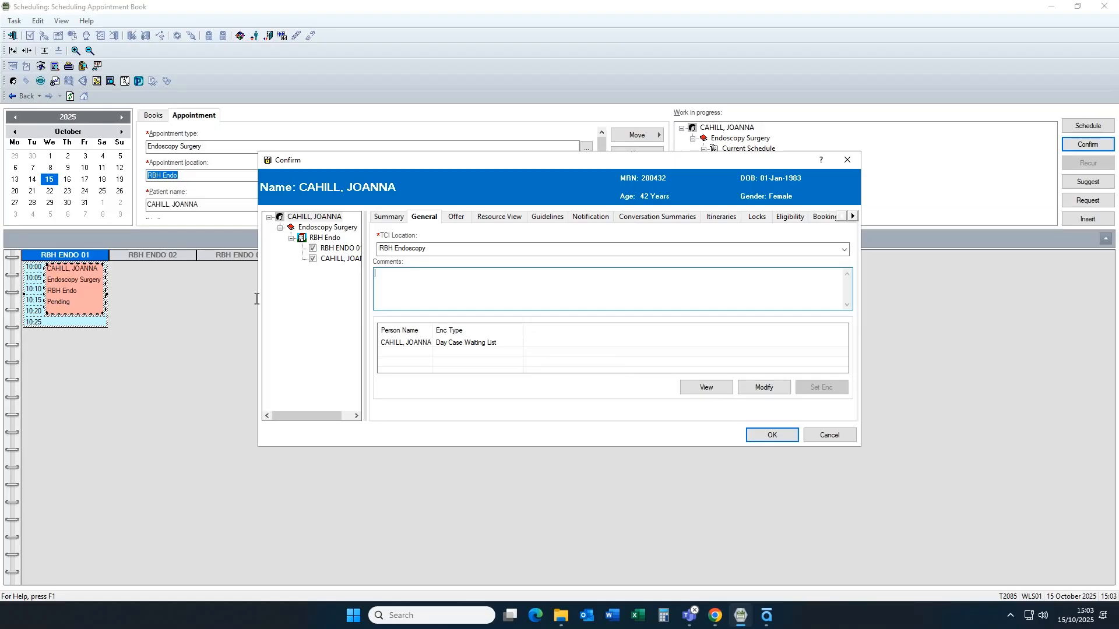
type("test")
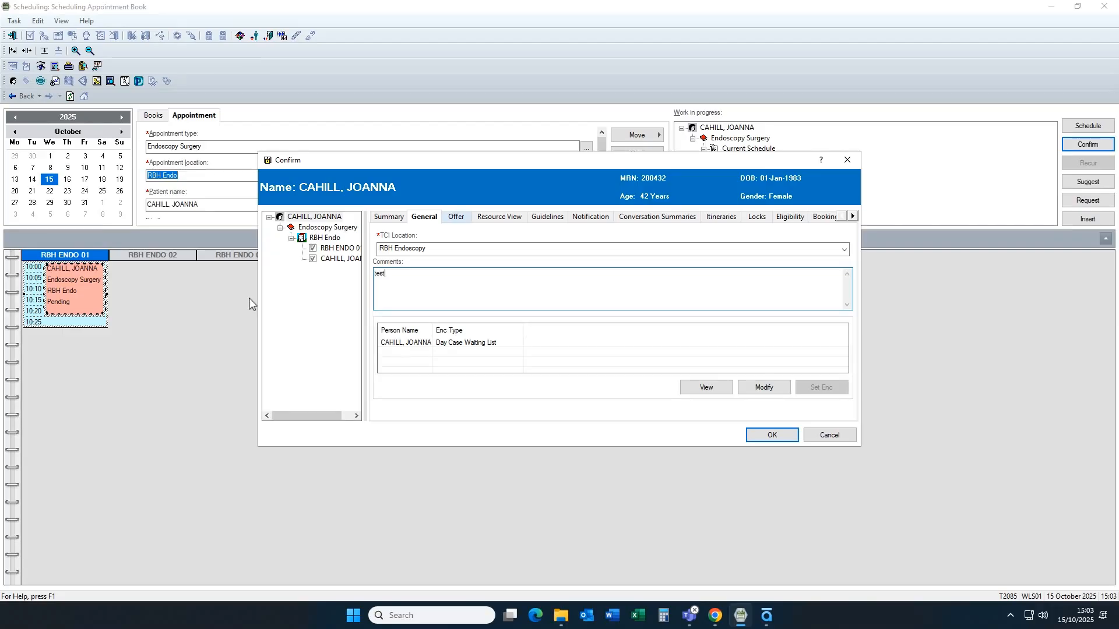
- Set the offer's TCI date to 15/10/2025 and TCI time to 07:00, confirm the appointment and close the appointment book
left_click(456, 218)
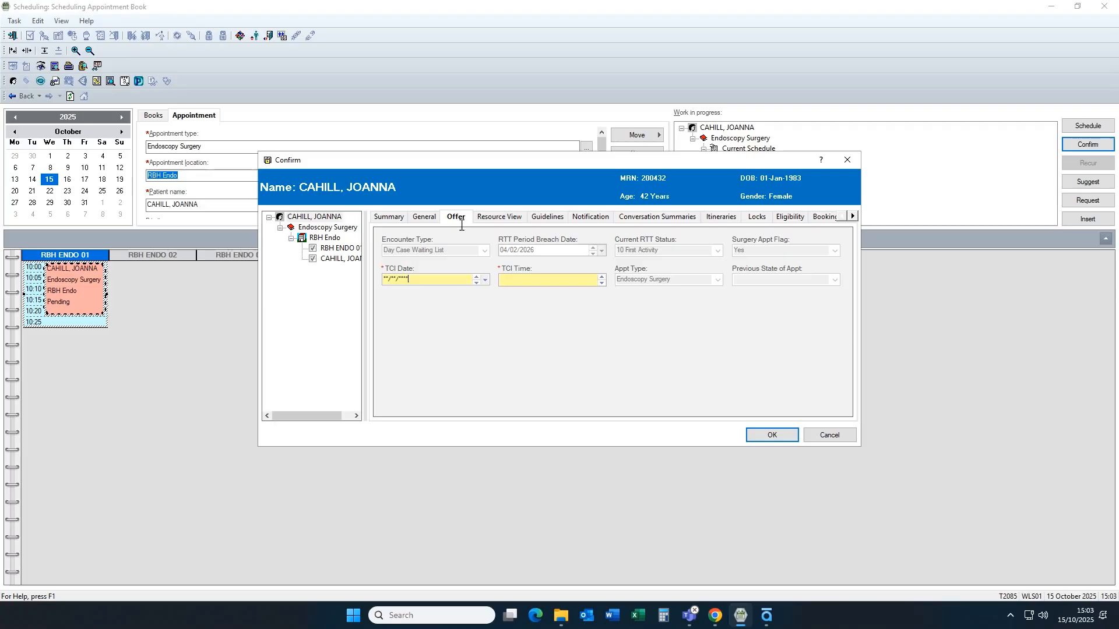
key("t")
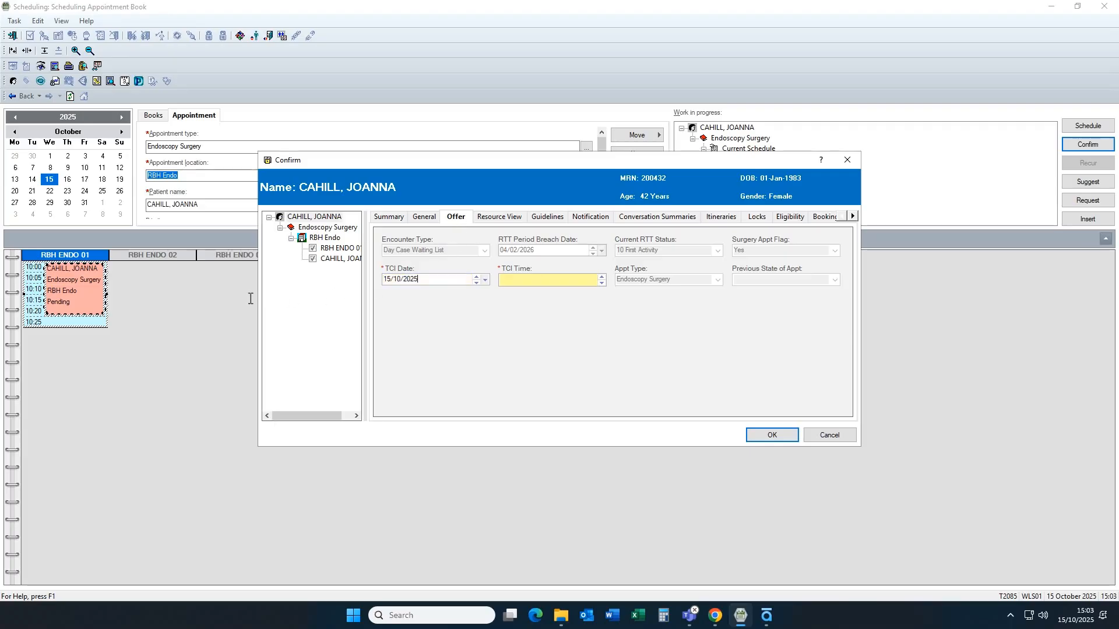
key("Tab")
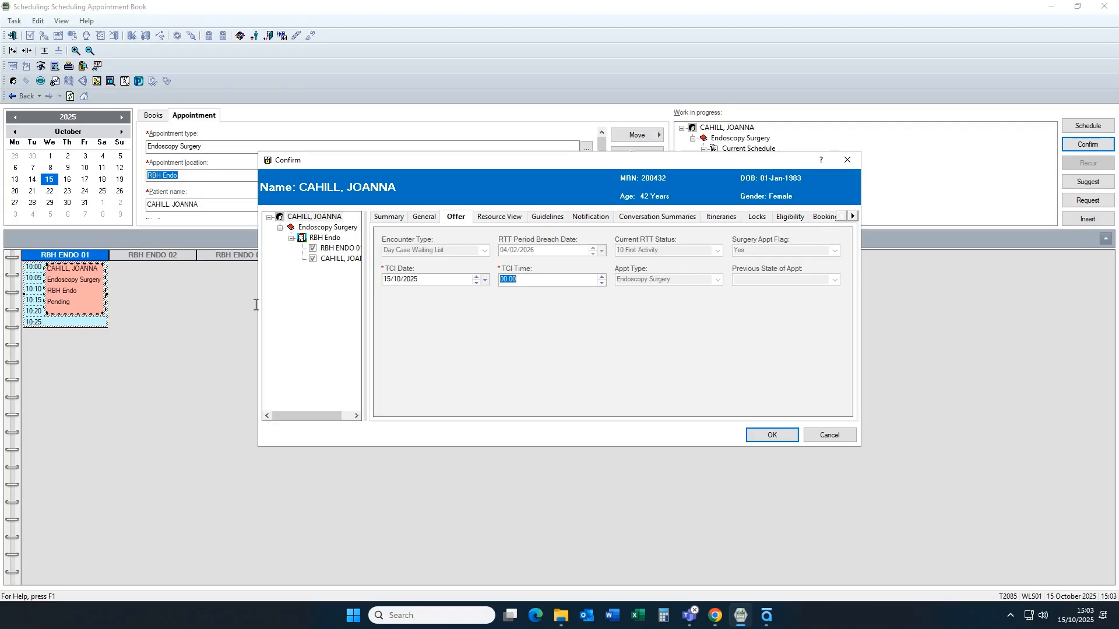
type("07:00")
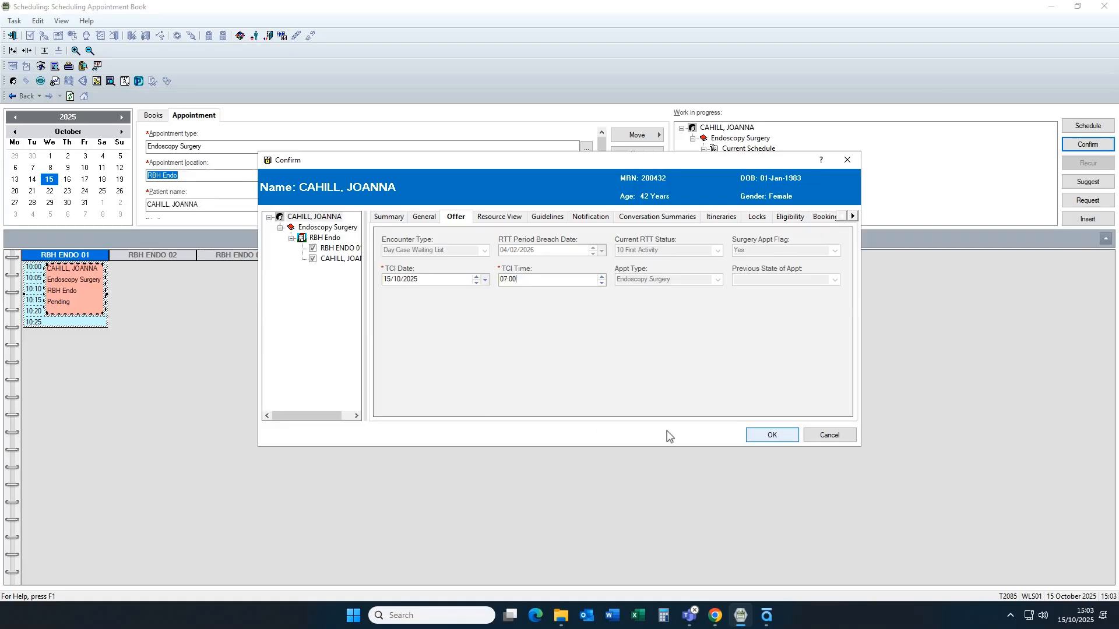
left_click(770, 436)
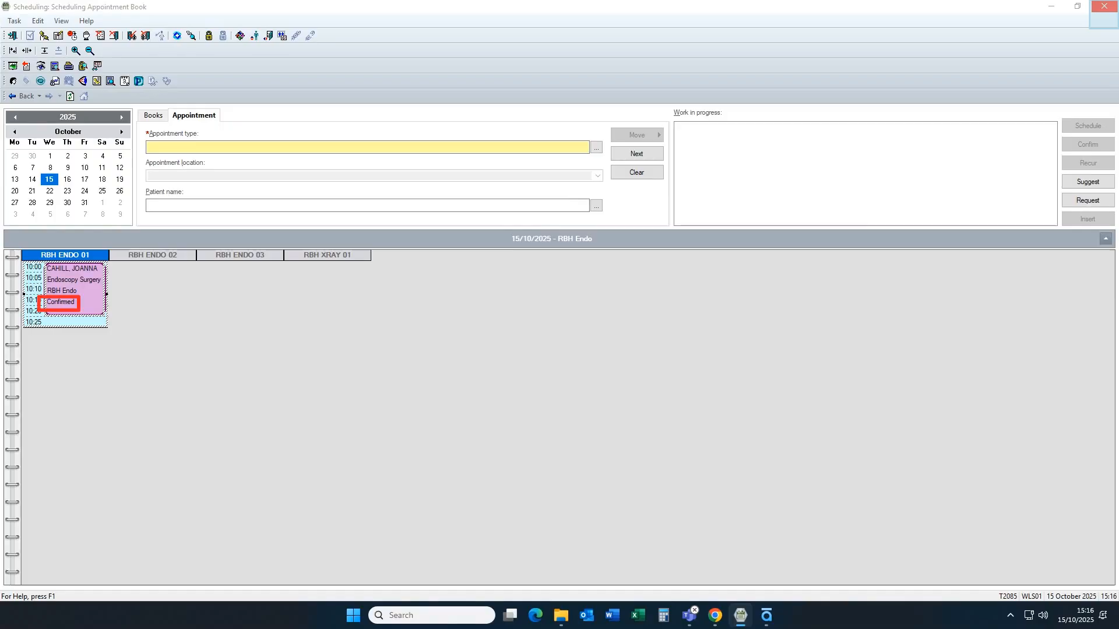
left_click(1104, 6)
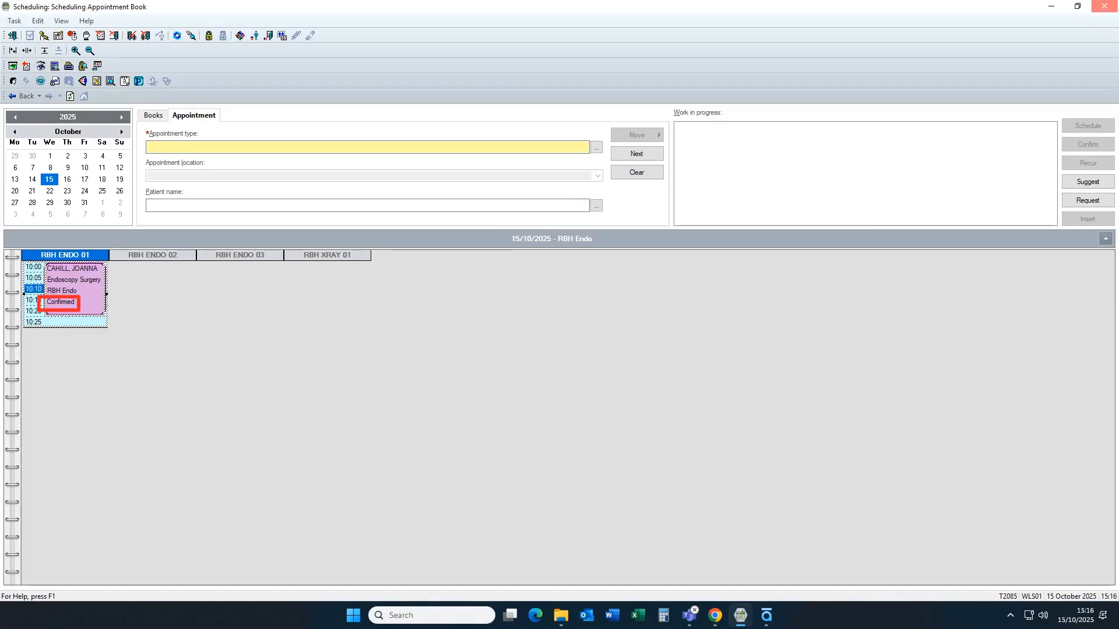